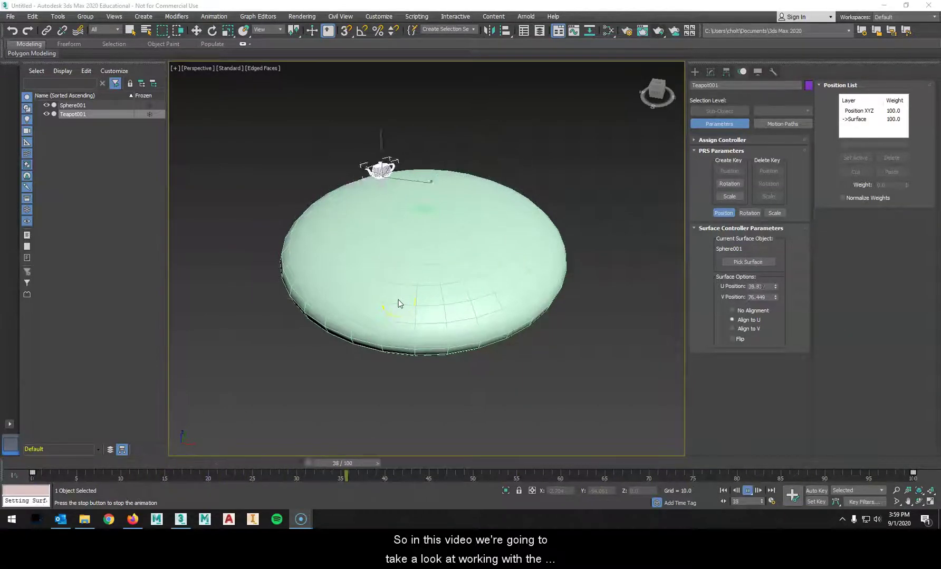
Step: Review the finished animation of the teapot travelling around the flattened sphere, and stop the playback
left_click(516, 258)
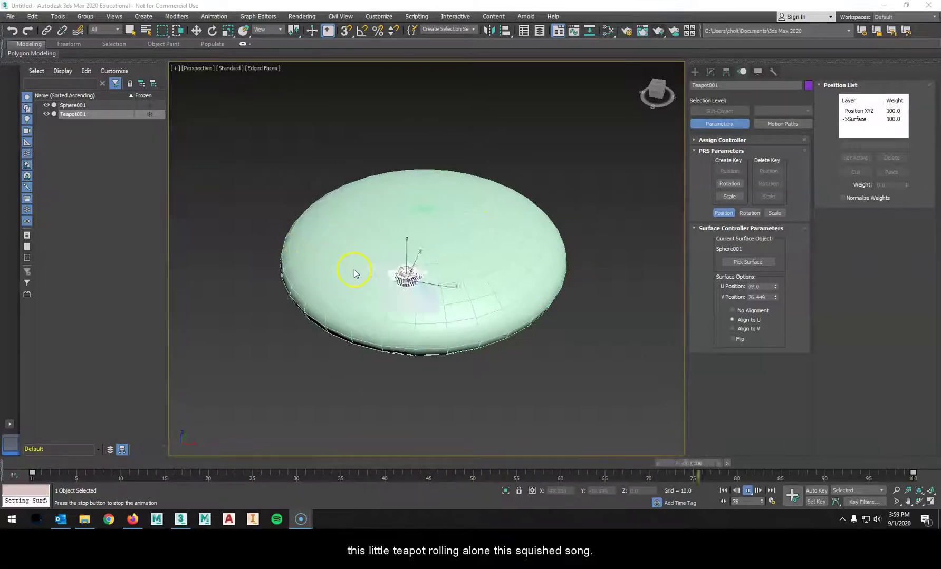
middle_click_drag(389, 288, 392, 250, "alt")
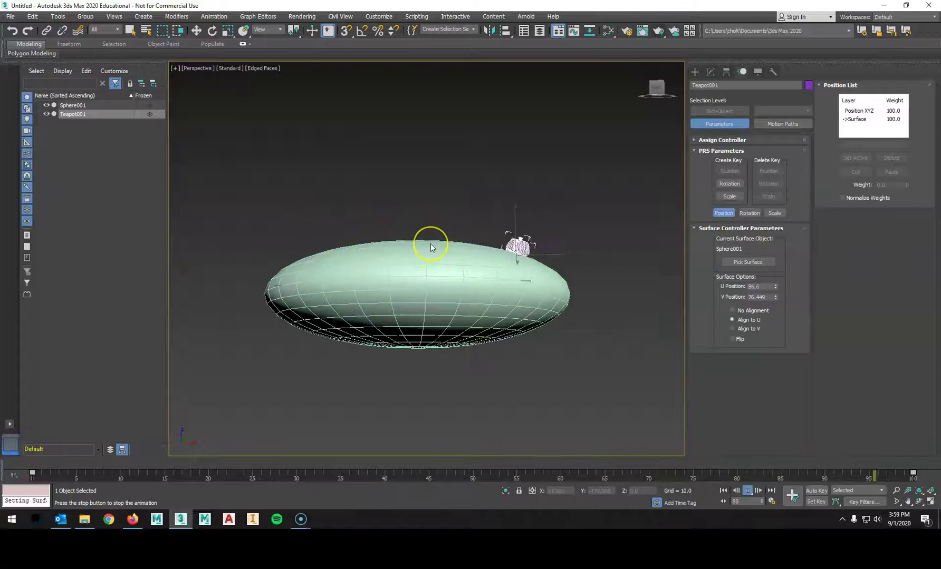
middle_click_drag(441, 269, 431, 290, "alt")
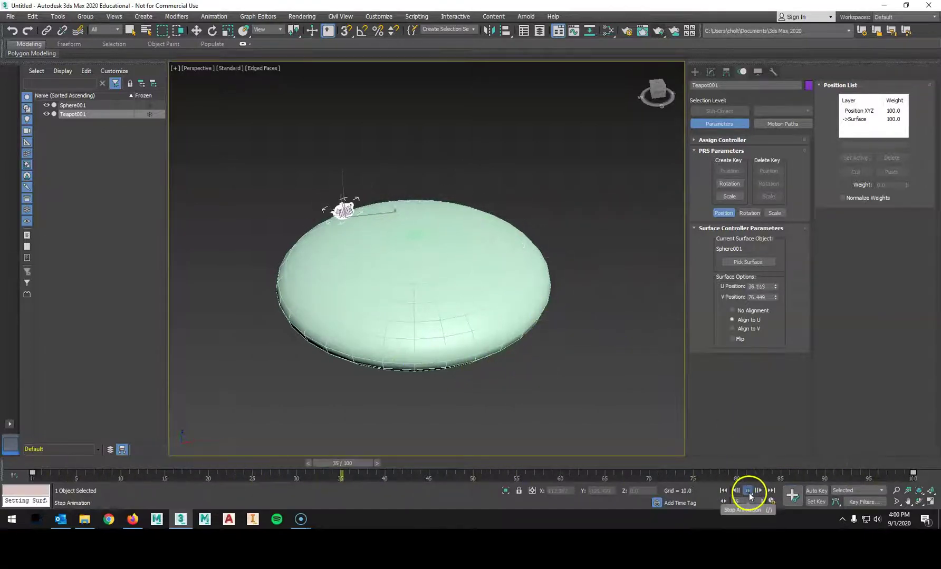
left_click(747, 492)
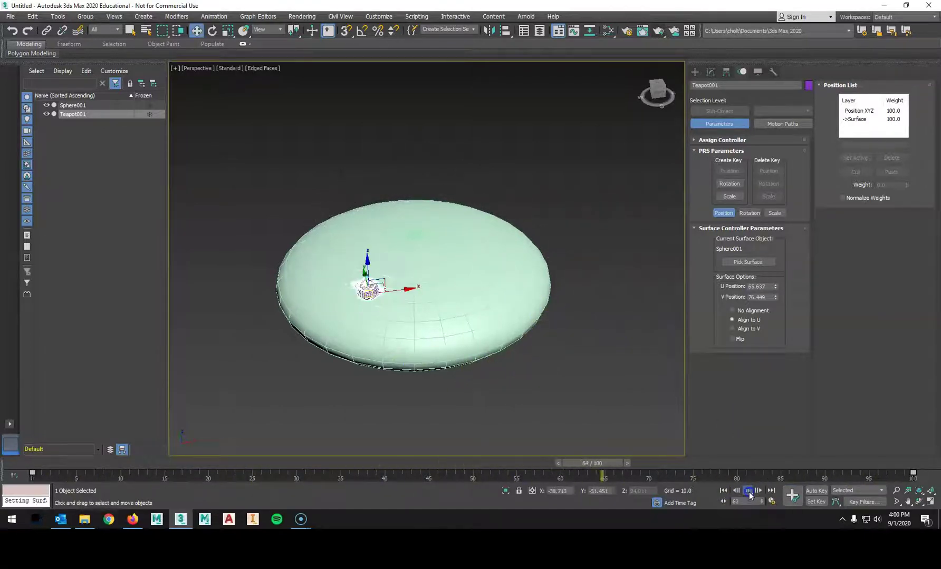
Step: Reset the scene to an empty one and maximize the Perspective viewport
left_click(10, 17)
left_click(20, 47)
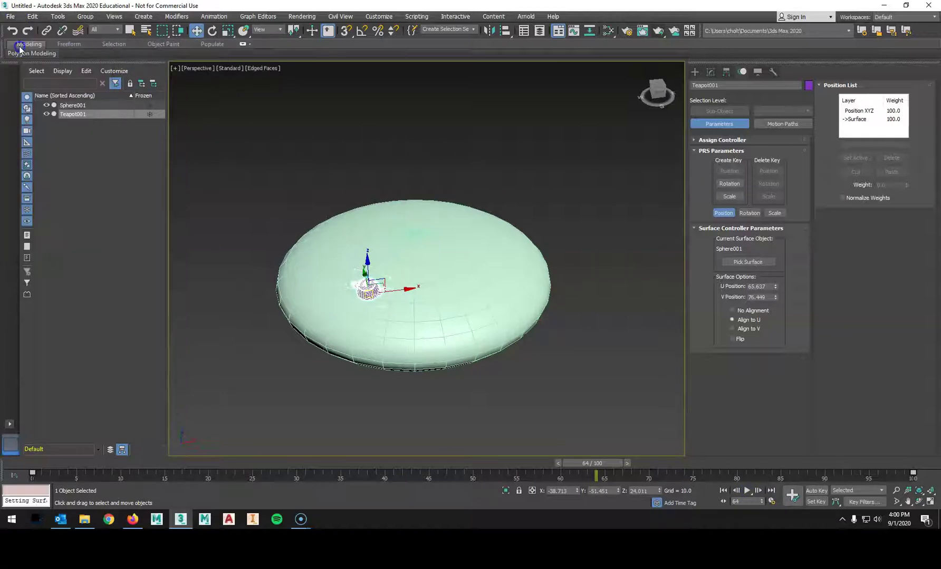
left_click(466, 273)
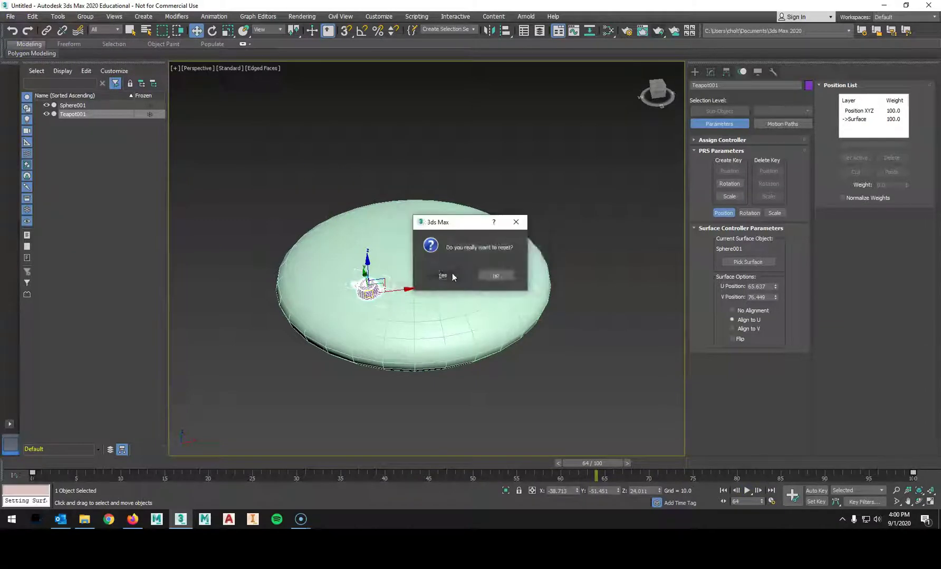
left_click(439, 275)
left_click(465, 287)
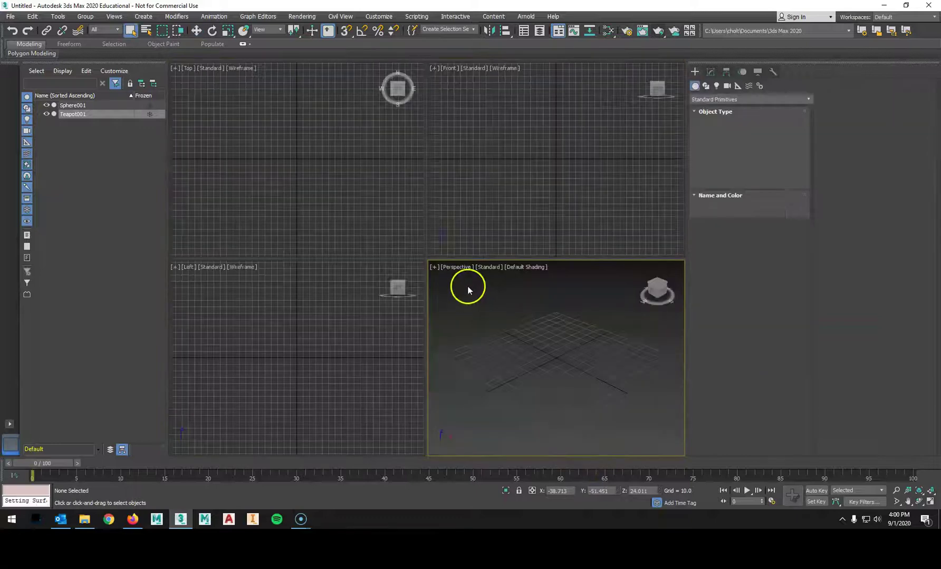
key("alt+w")
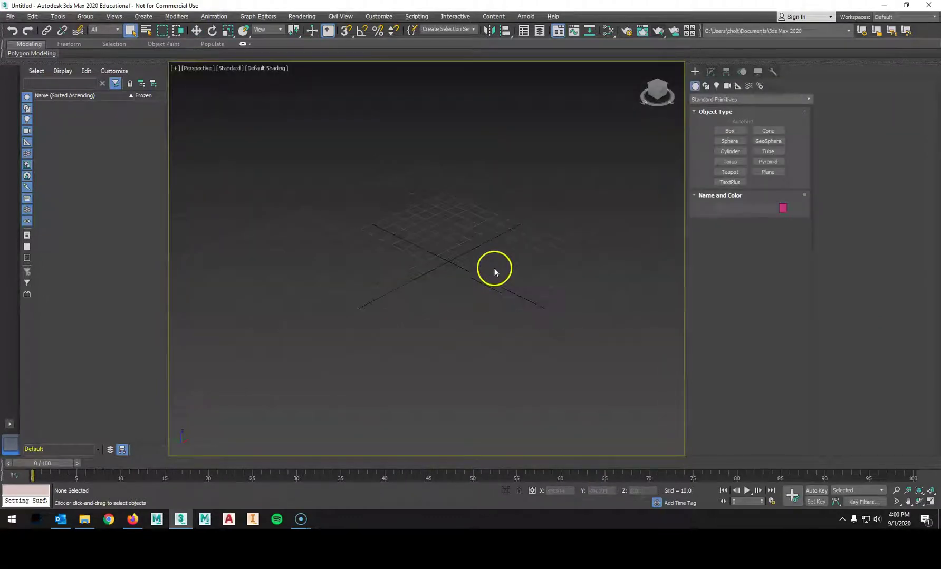
Step: Create a sphere with a radius of about 84.6 at the grid centre and squash it along Z to about 36 percent
left_click(737, 142)
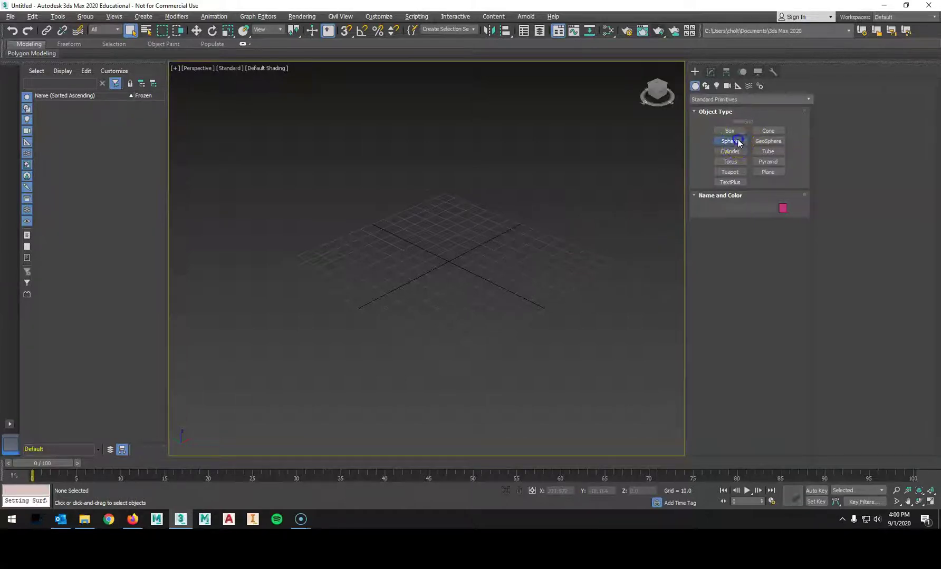
left_click_drag(436, 270, 575, 242)
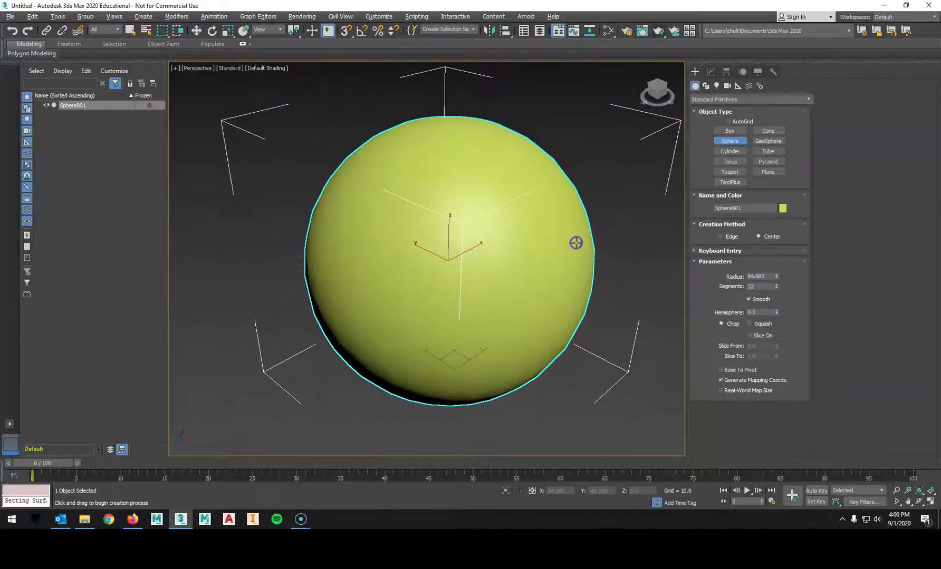
key("e")
key("r")
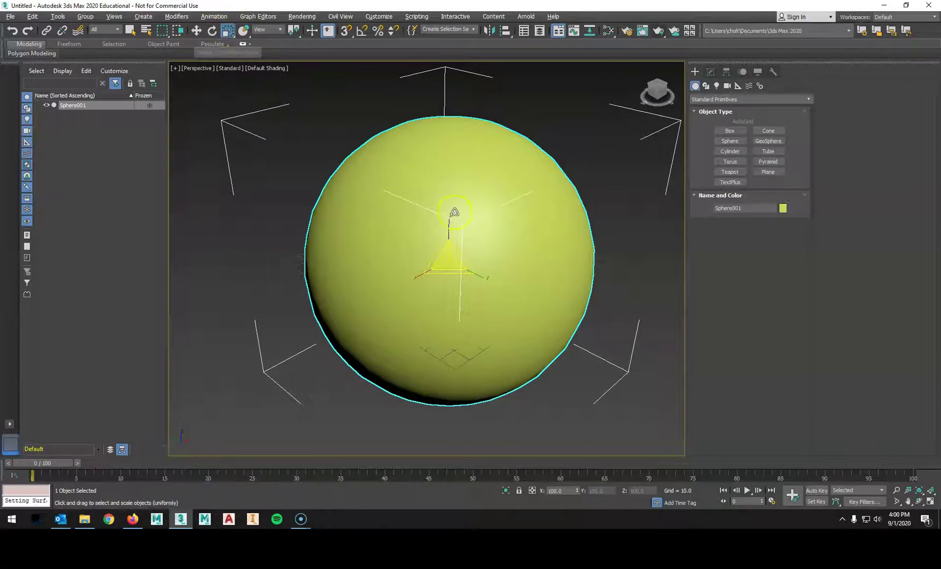
left_click_drag(449, 226, 447, 274)
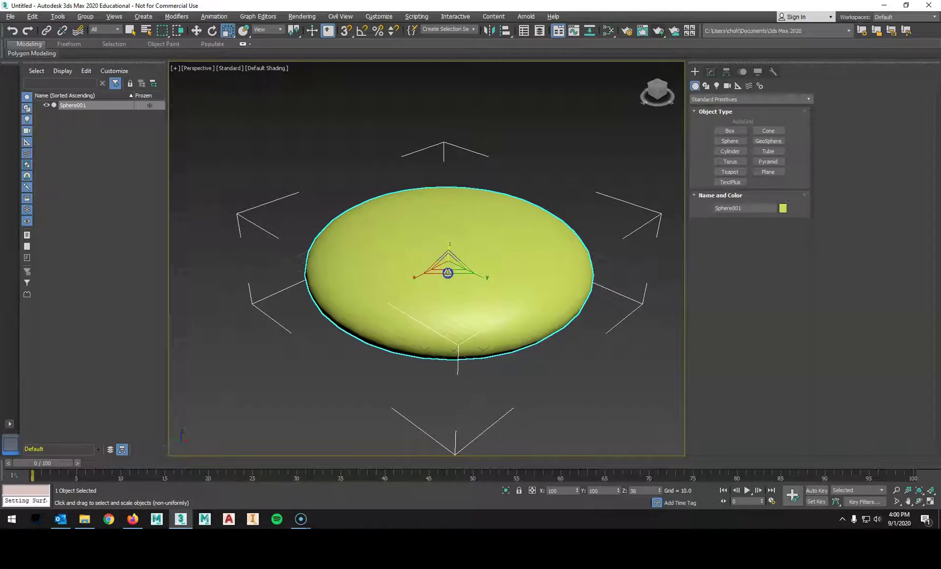
Step: Turn on Edged Faces in the Perspective viewport to show the flattened sphere's wireframe over its shading
left_click(275, 66)
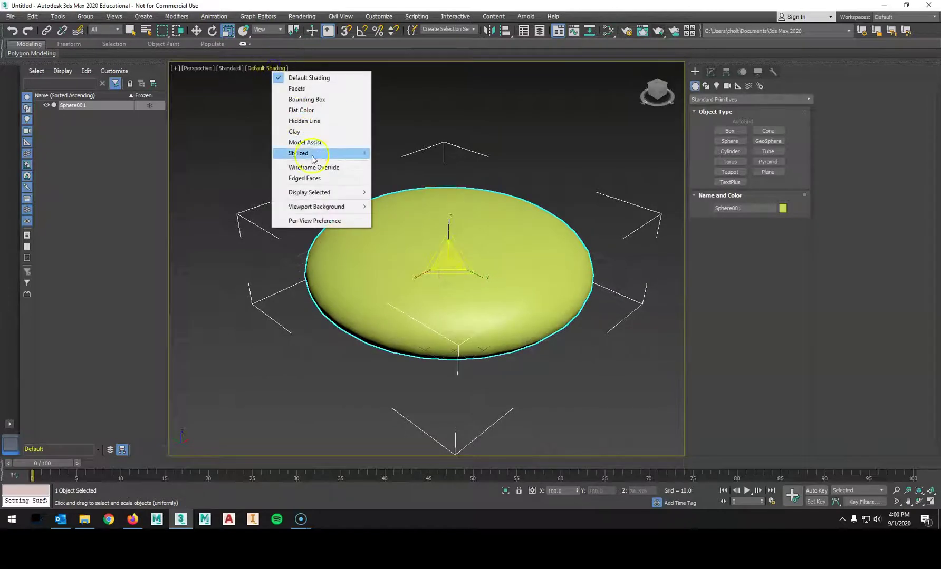
left_click(311, 178)
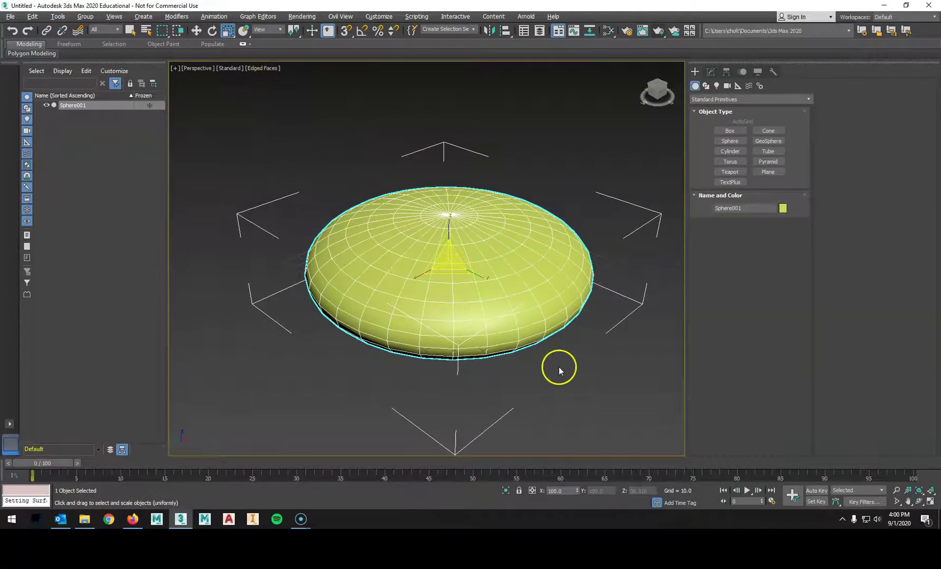
scroll(558, 354, "up", 3)
middle_click_drag(466, 231, 505, 255, "alt")
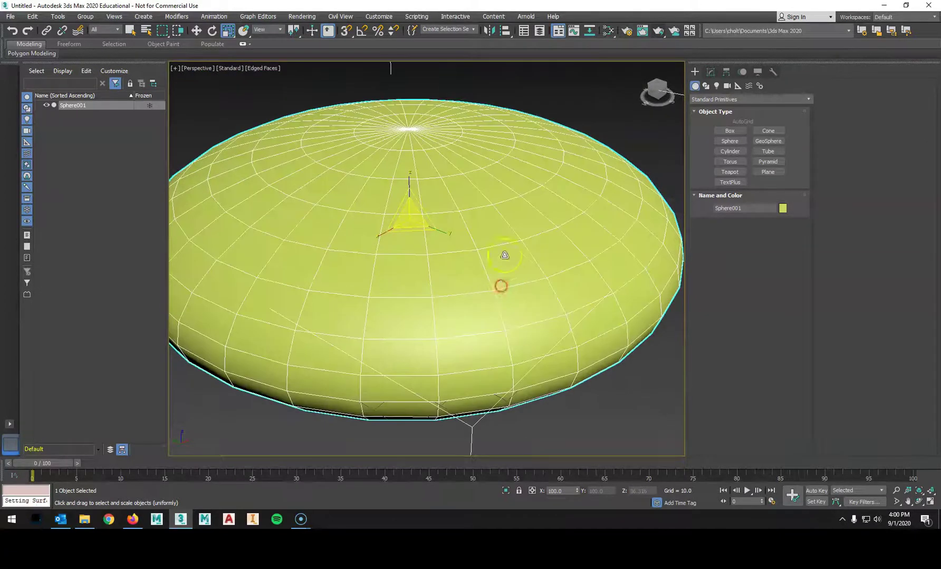
scroll(522, 212, "down", 3)
Step: Create a small teapot beside the near edge of the flattened sphere
key("q")
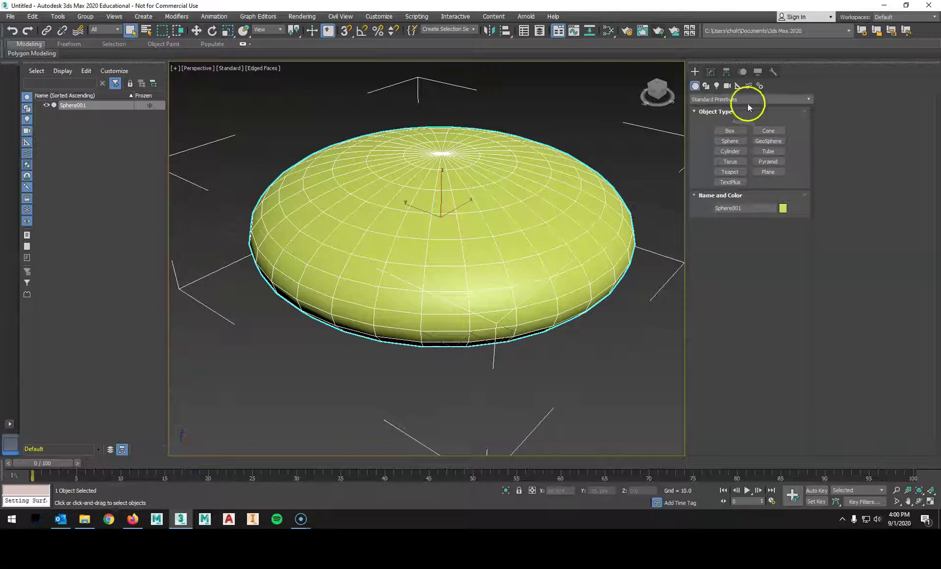
left_click(730, 174)
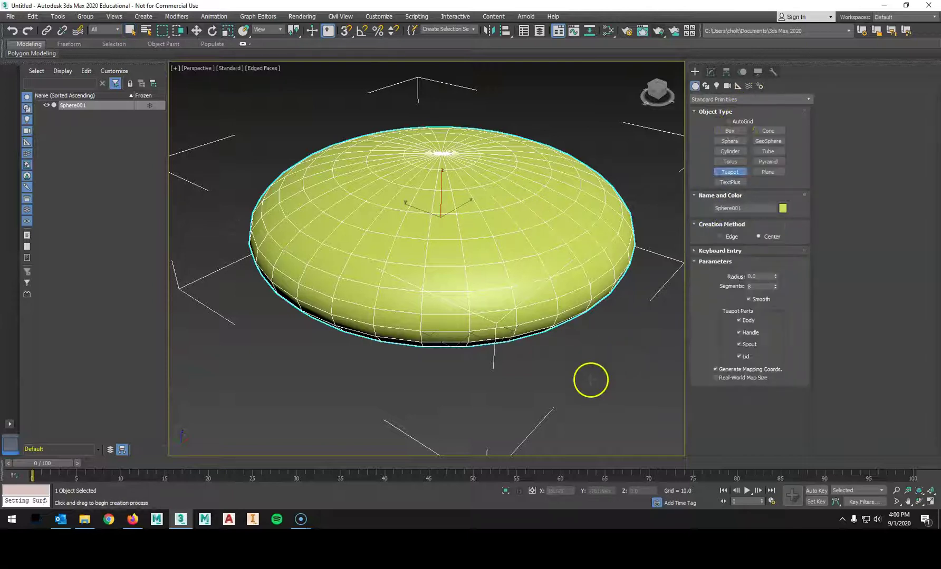
left_click_drag(590, 380, 605, 393)
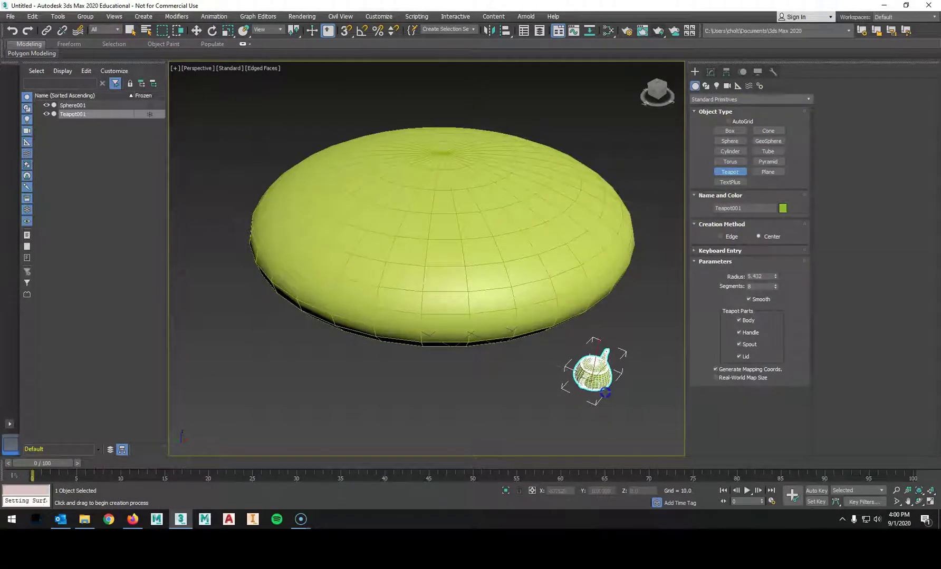
right_click(633, 304)
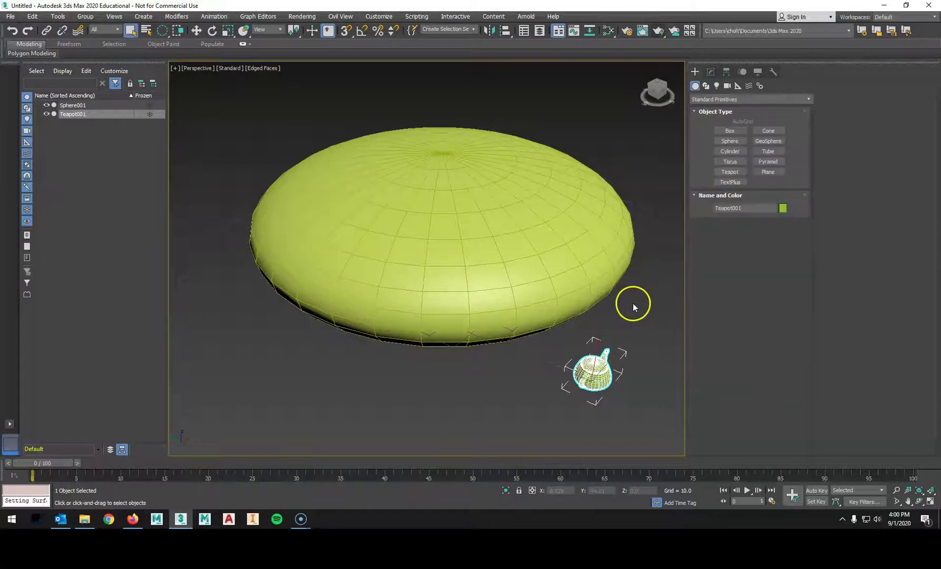
Step: Apply a Surface Constraint to the teapot with the flattened sphere as its surface
left_click(215, 16)
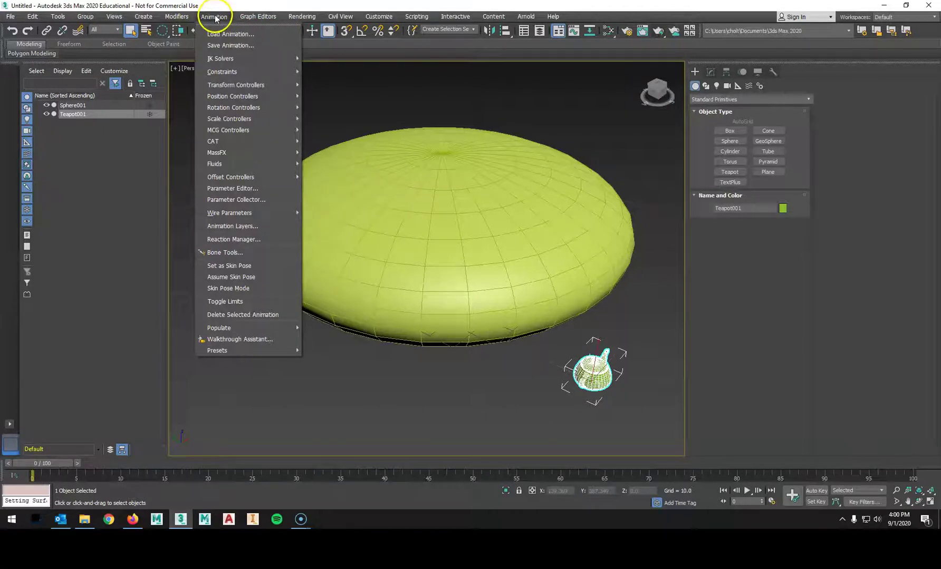
mouse_move(221, 71)
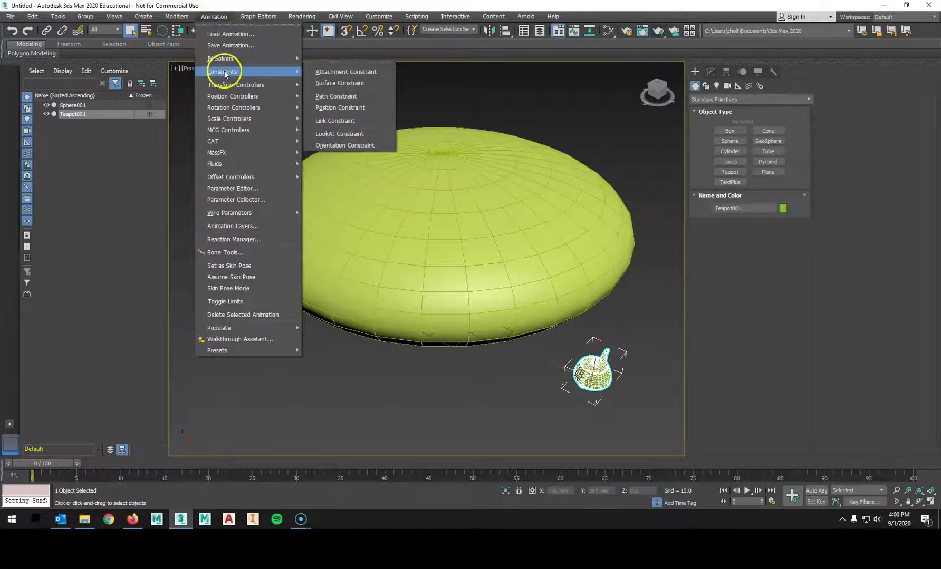
left_click(355, 85)
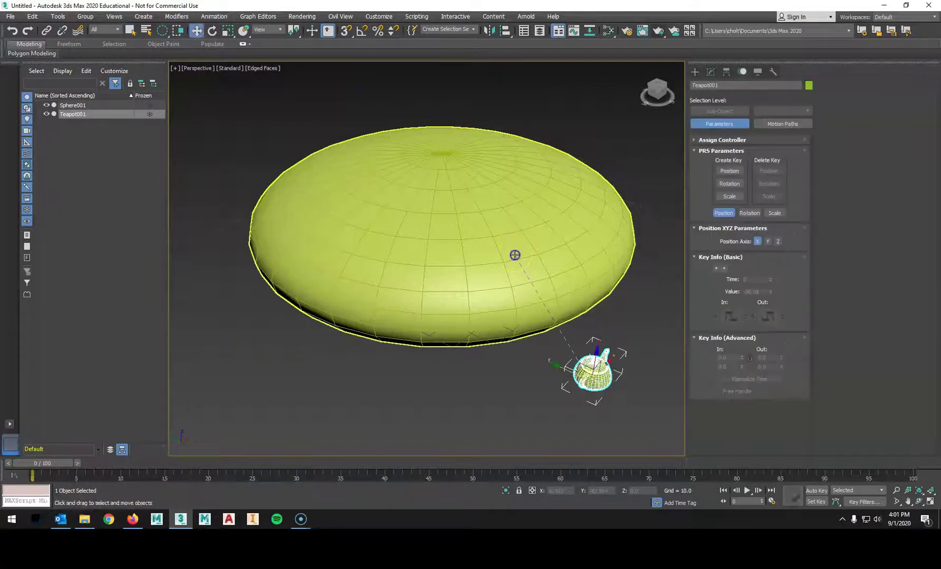
left_click(515, 255)
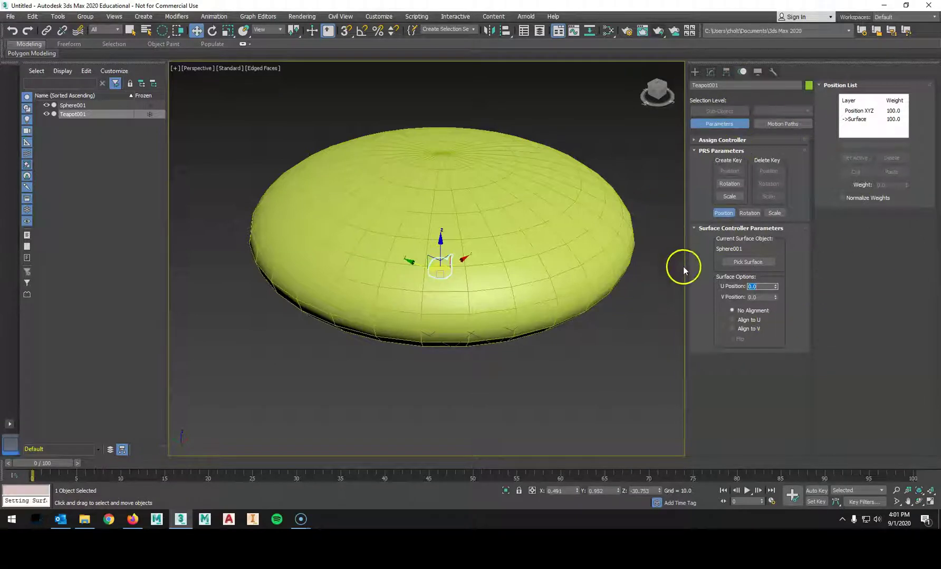
Step: Align the teapot to U and set its V Position to about 78.6 on the sphere's upper side
middle_click_drag(443, 269, 411, 299, "alt")
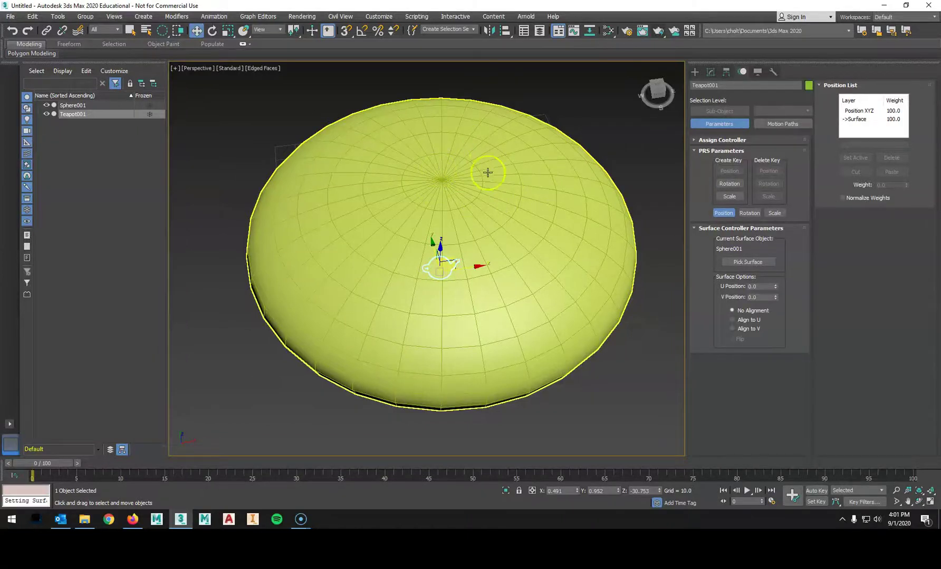
middle_click_drag(488, 172, 447, 235, "alt")
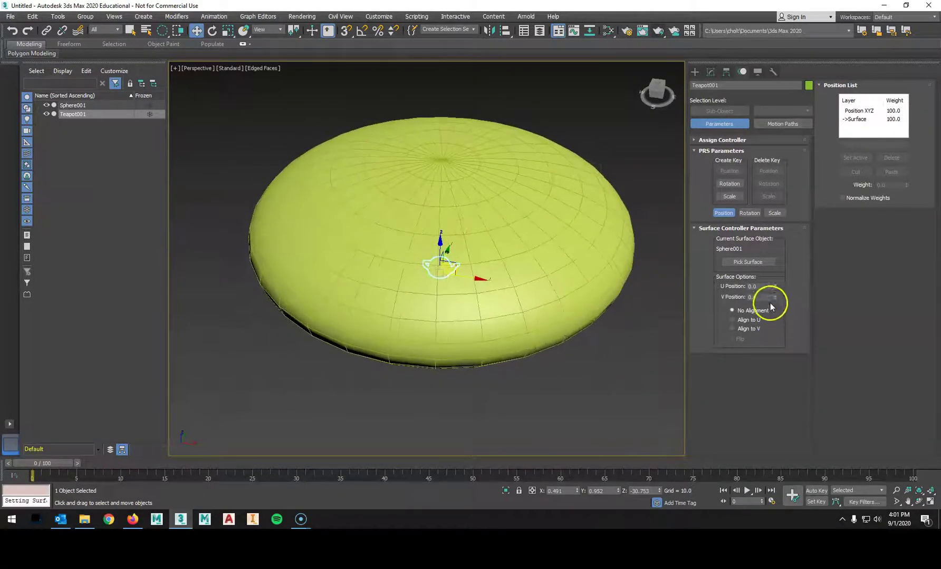
left_click_drag(774, 299, 747, 244)
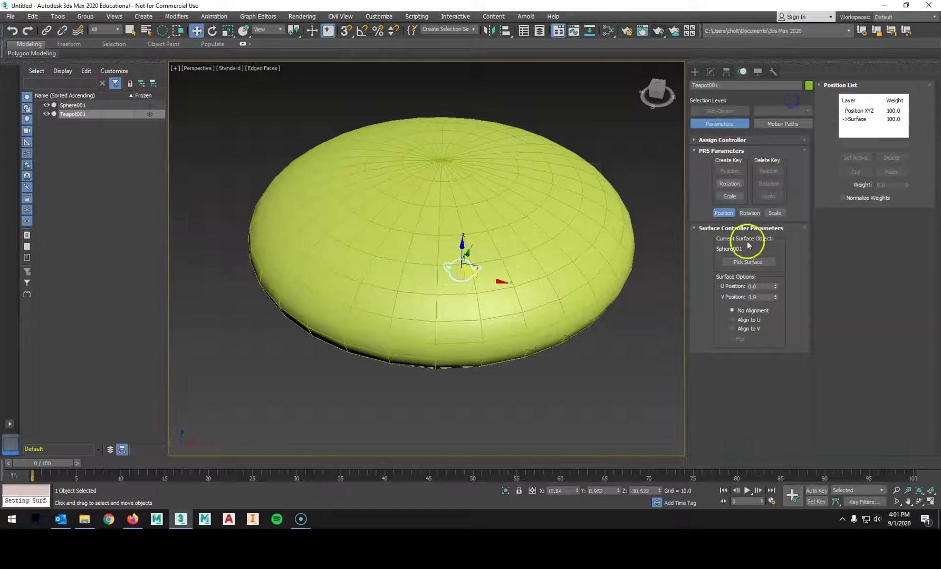
right_click(775, 299)
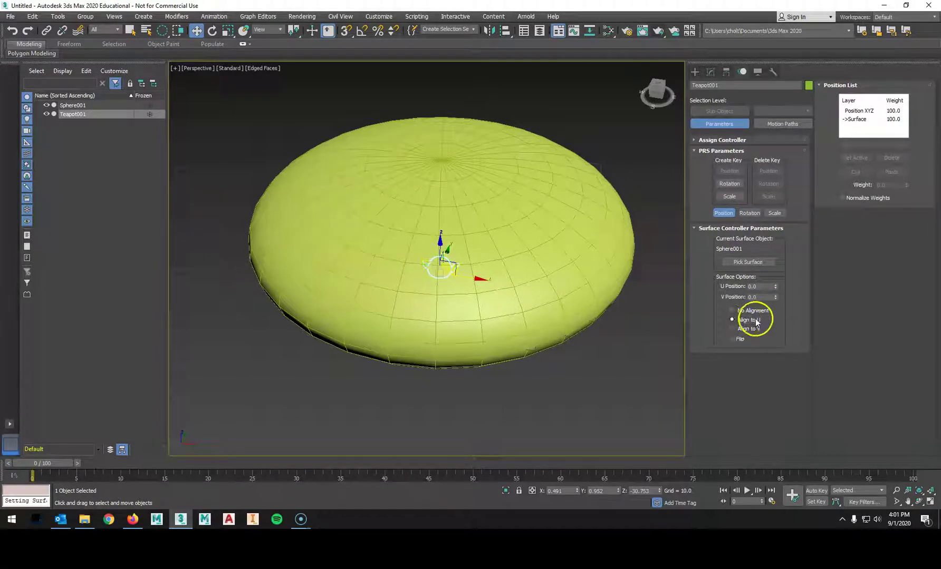
left_click_drag(775, 295, 645, 459)
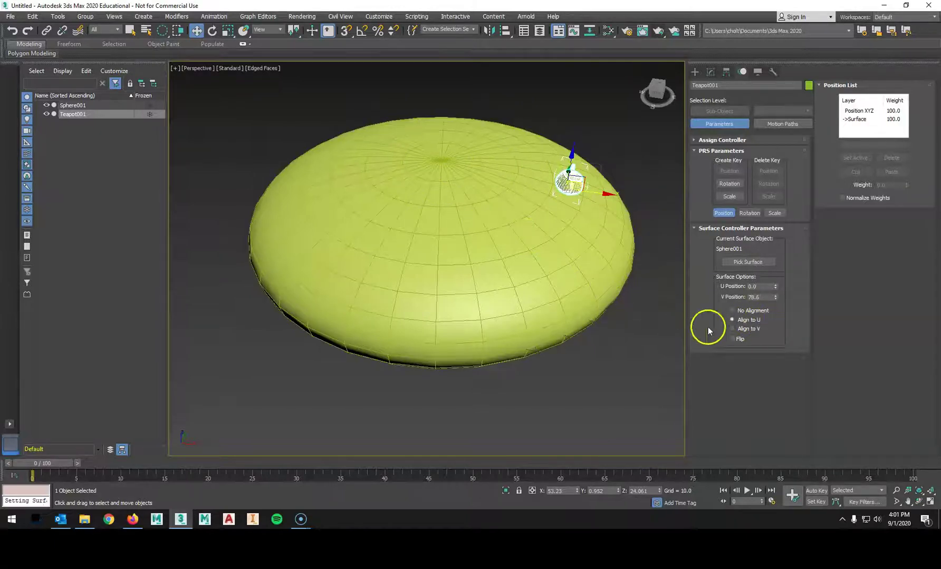
Step: Turn on Flip for the teapot's surface alignment and turn it back off
left_click(739, 342)
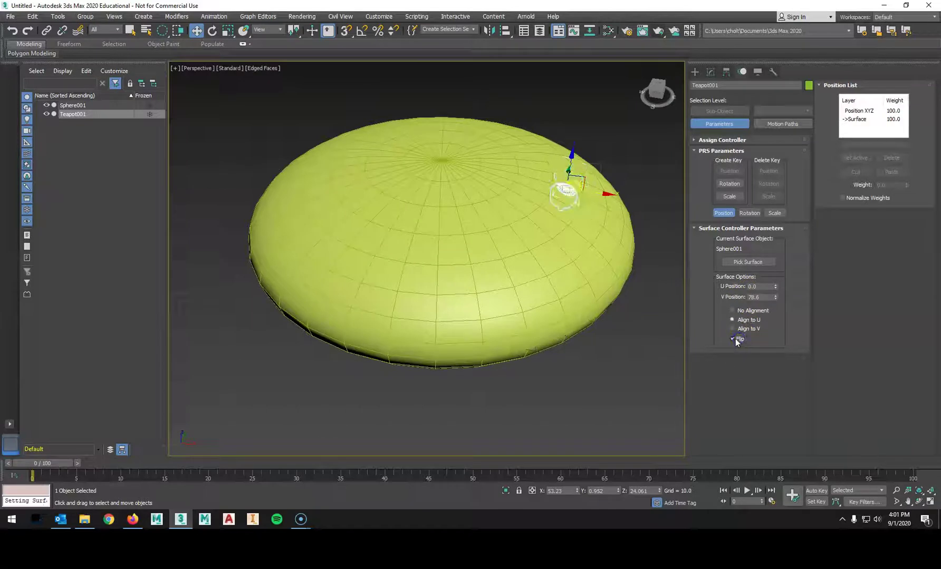
left_click(737, 340)
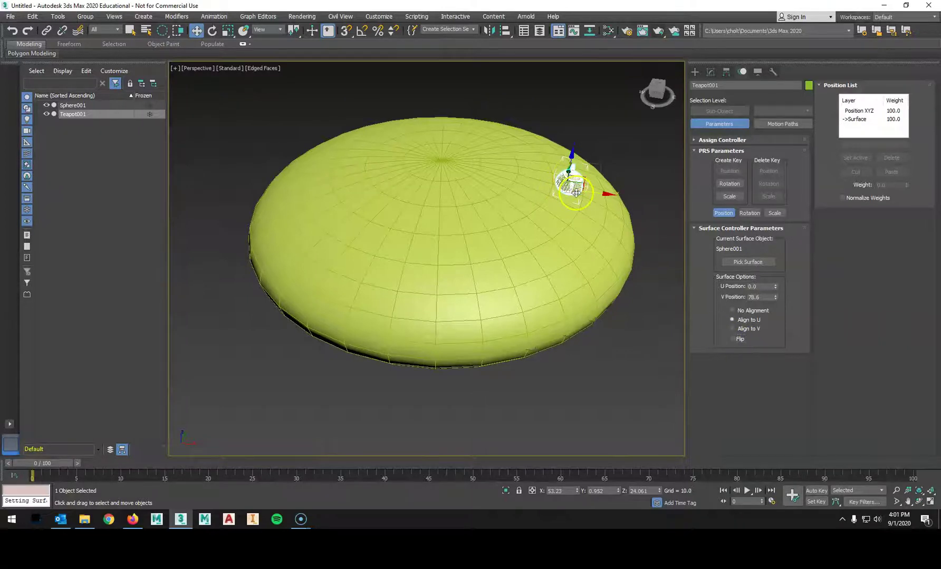
scroll(564, 206, "up", 4)
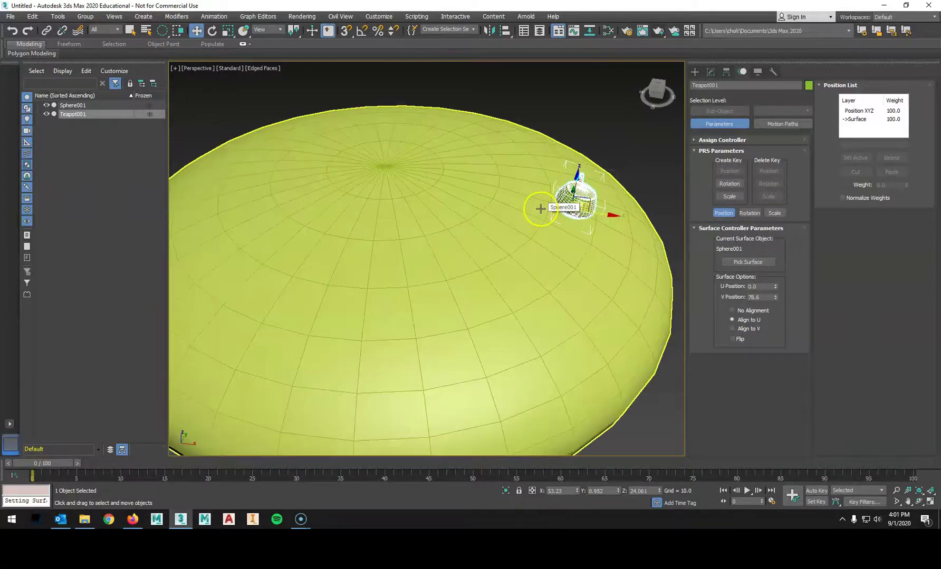
scroll(563, 205, "down", 5)
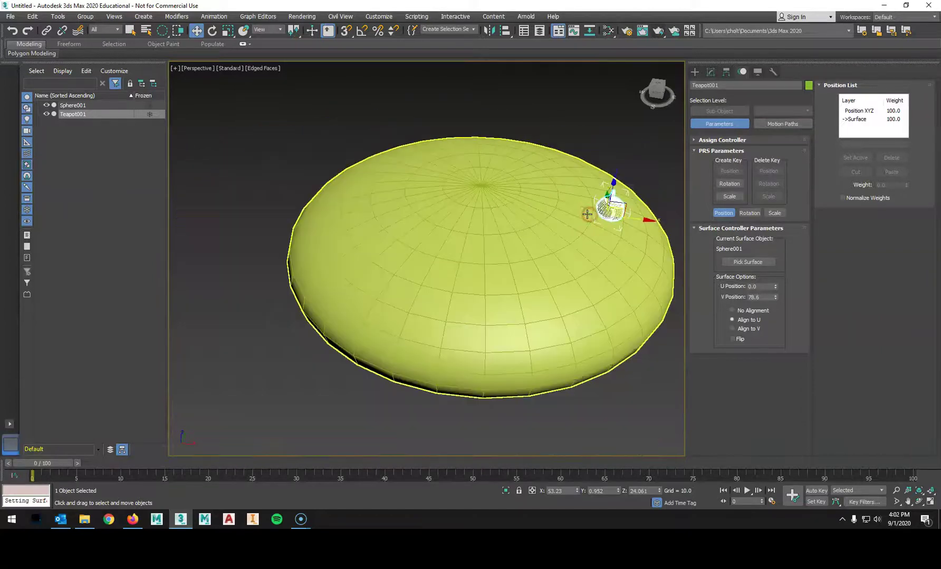
Step: Try shifting the teapot's U Position along the sphere, and set it back to 0
middle_click_drag(577, 222, 566, 223)
left_click(721, 293)
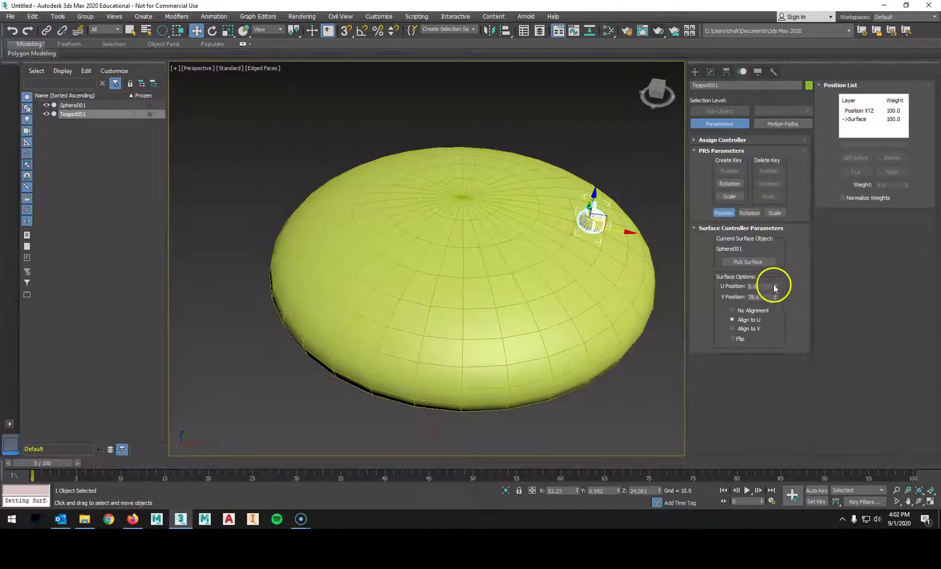
left_click_drag(774, 288, 717, 252)
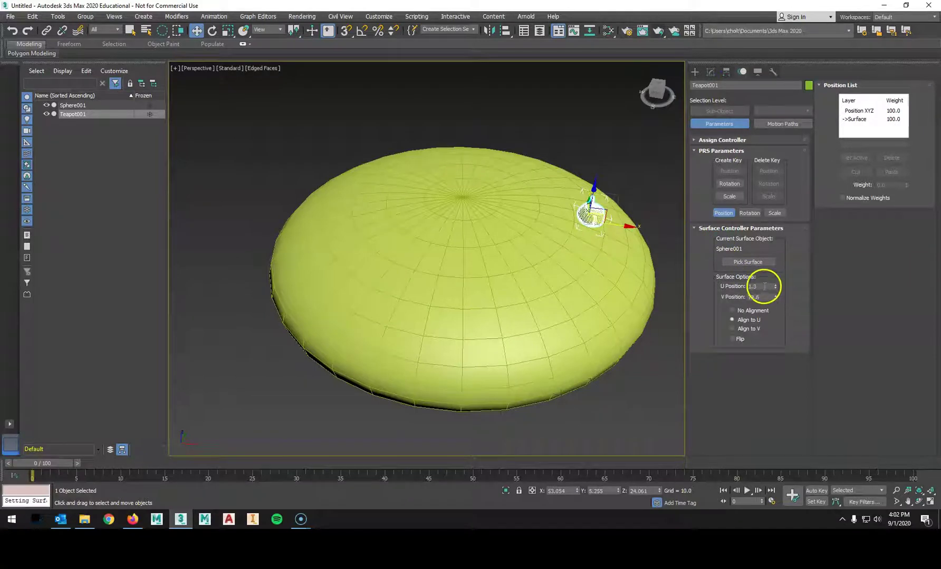
left_click_drag(764, 286, 723, 296)
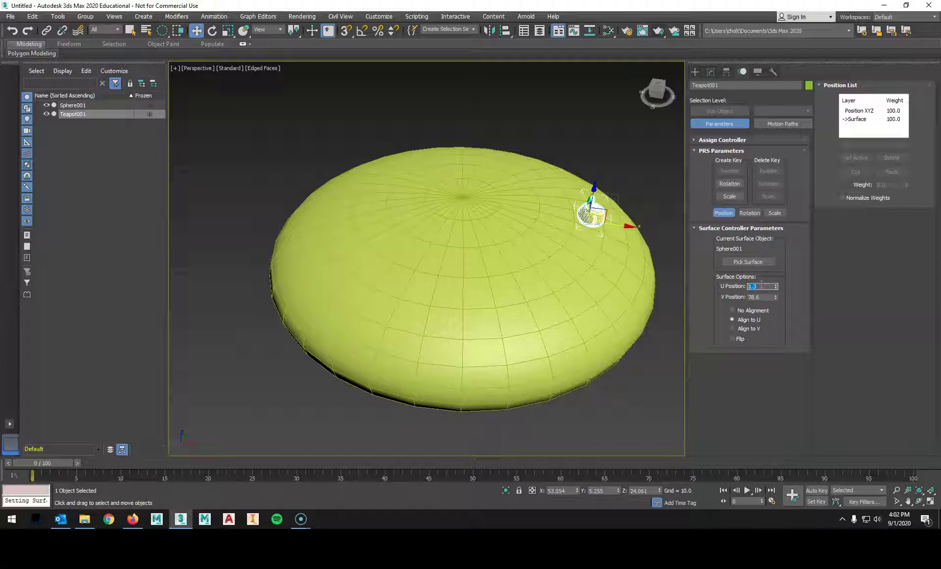
key("Return")
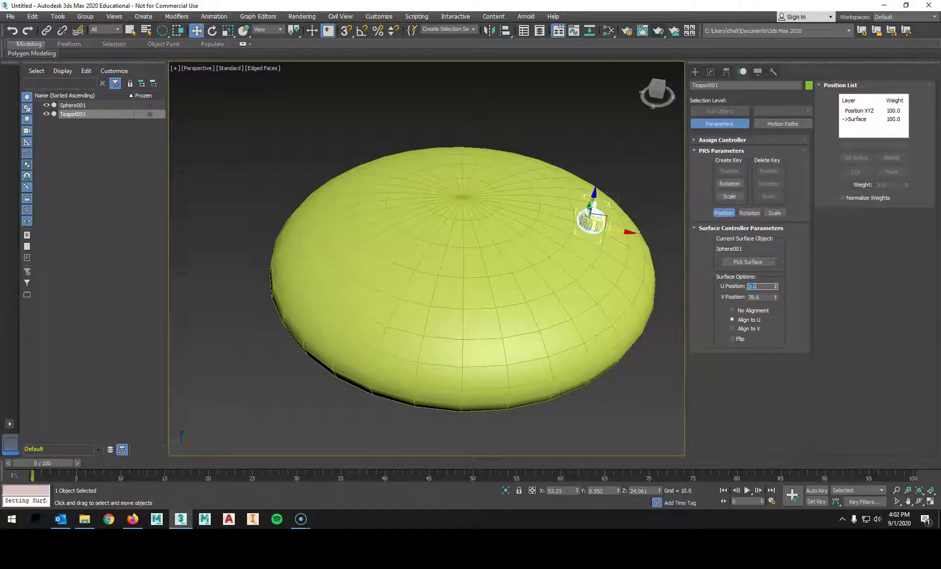
Step: Turn on Auto Key, key the teapot's U Position at 100 on frame 100, and play the animation
left_click(40, 469)
left_click(815, 491)
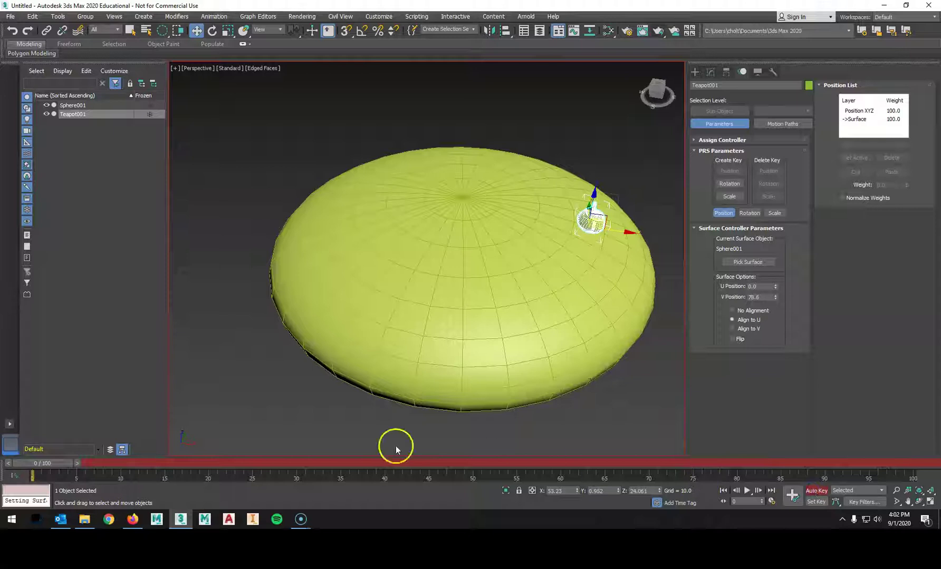
left_click_drag(38, 461, 927, 475)
key("w")
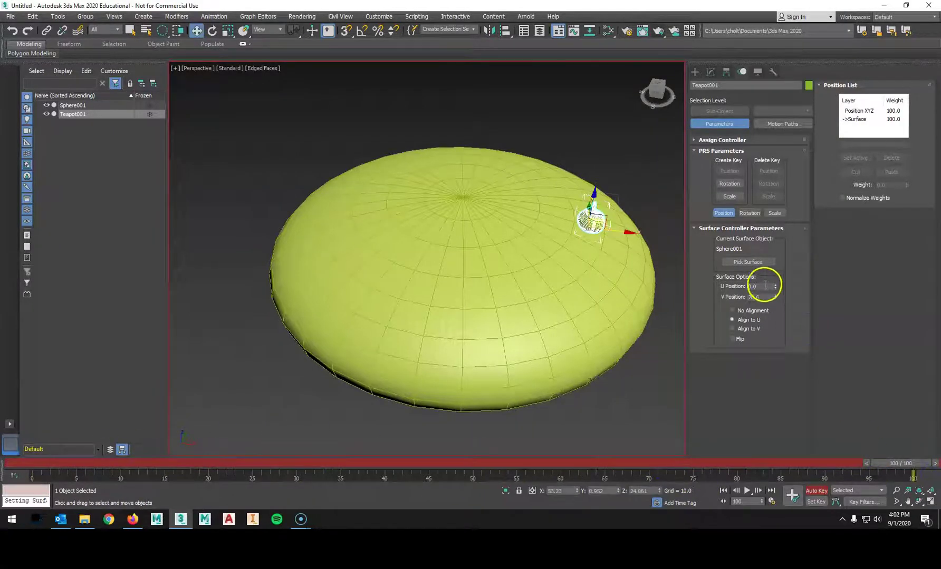
type("100")
key("Return")
left_click(748, 491)
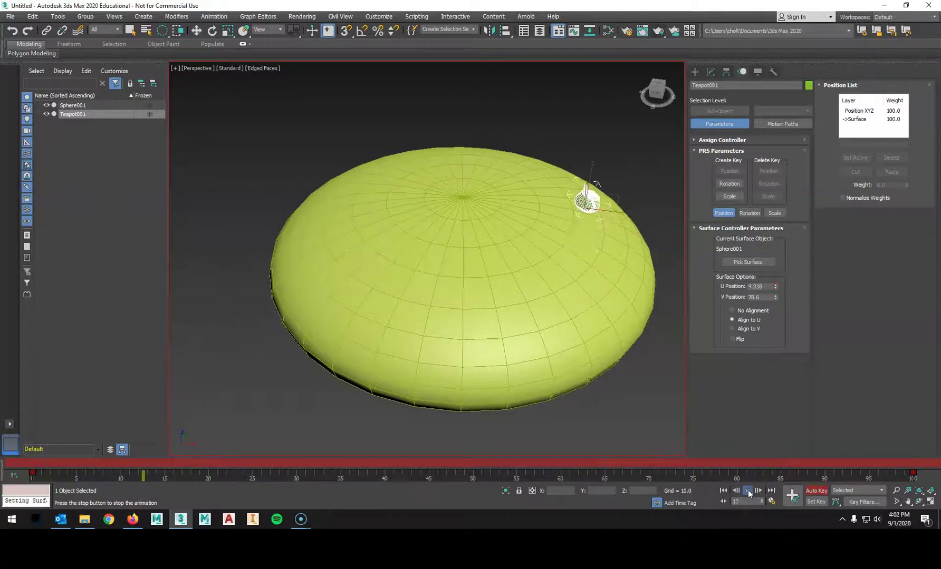
left_click(748, 492)
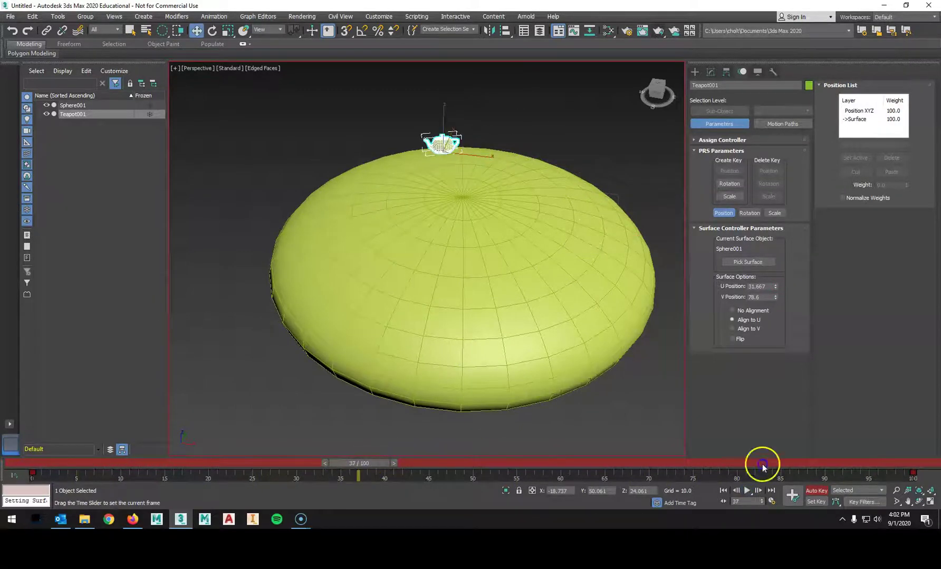
Step: Try a U Position of 500 on frame 100 with playback, and set it back to 100
left_click_drag(762, 463, 903, 464)
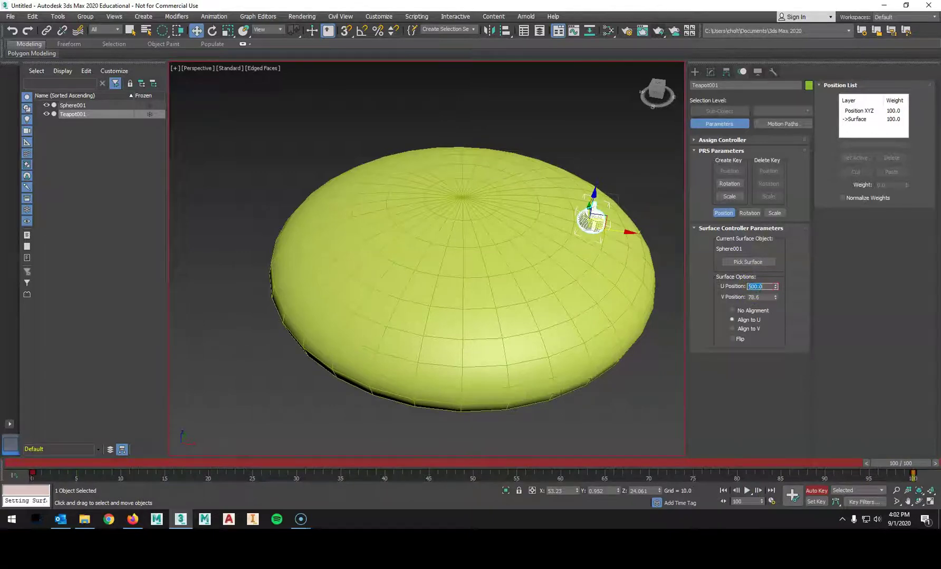
left_click(755, 293)
left_click(747, 491)
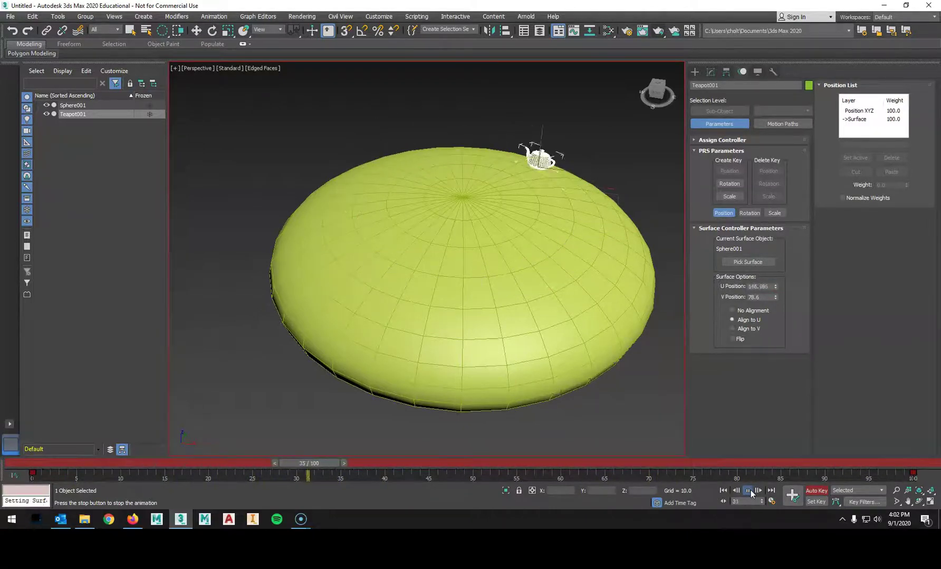
left_click(748, 491)
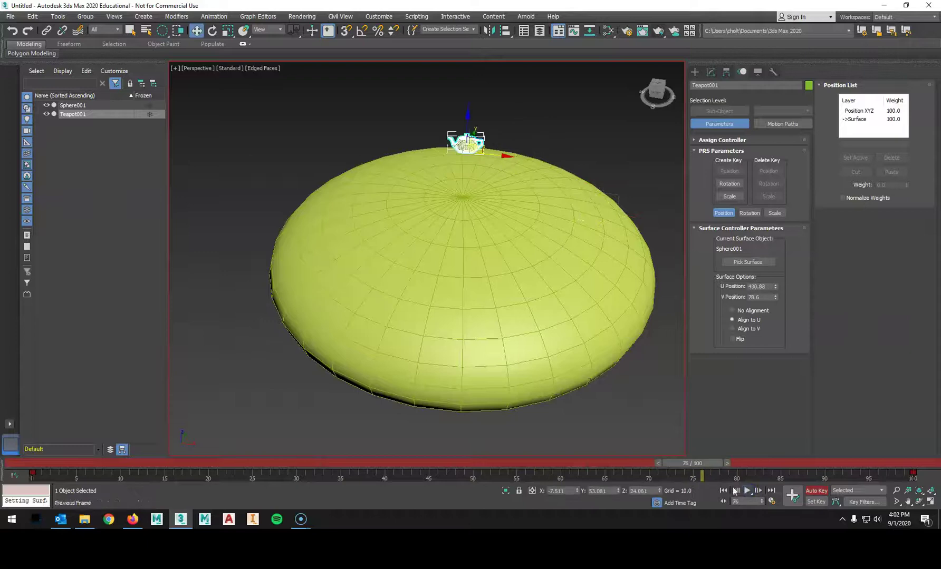
left_click(723, 491)
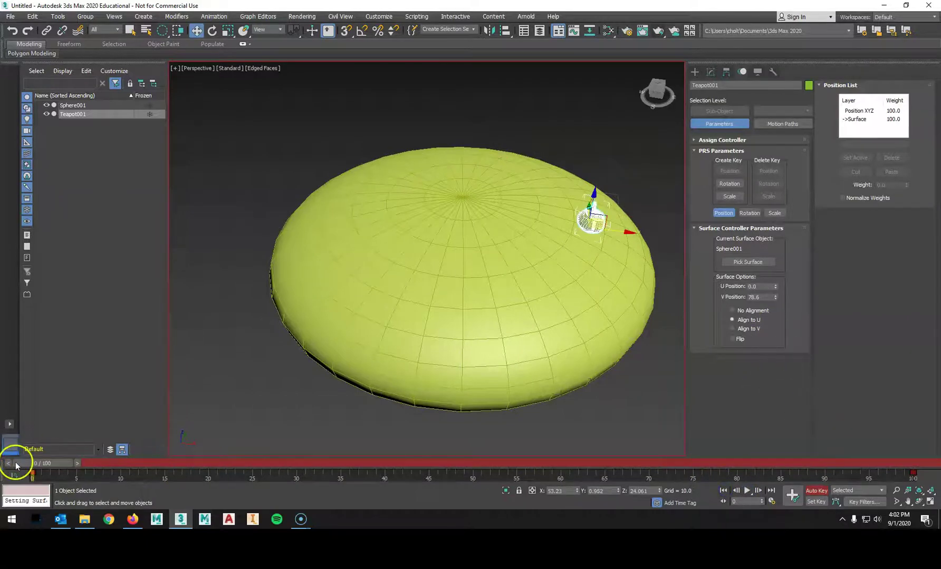
left_click_drag(16, 466, 899, 463)
left_click(756, 286)
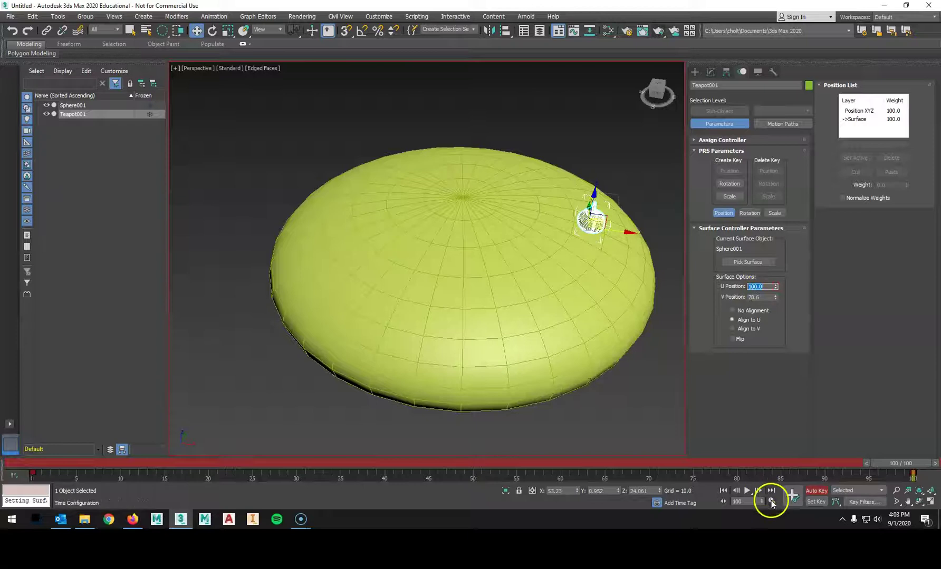
Step: Try extending the animation's End Time to 300, and set it back to 100
left_click(771, 501)
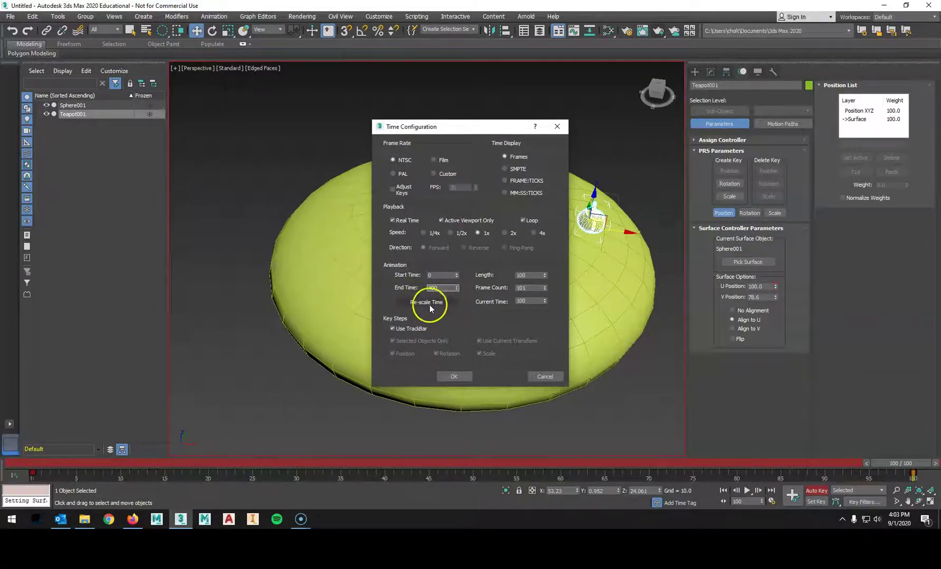
left_click(430, 305)
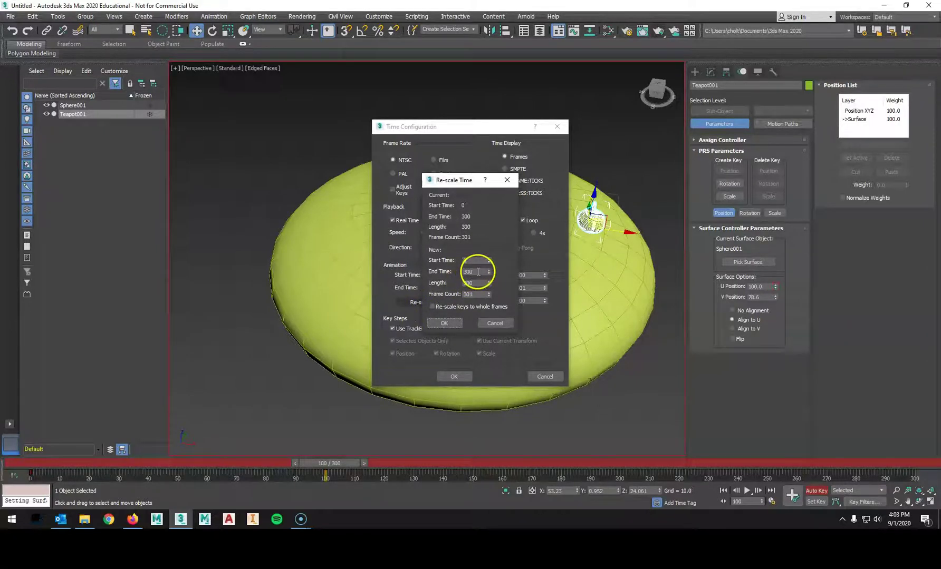
left_click(442, 321)
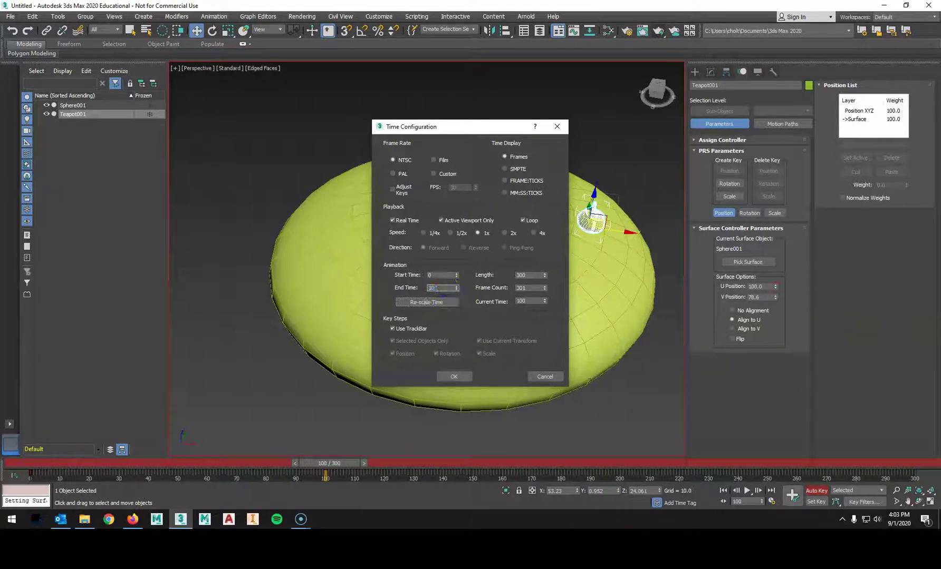
left_click(435, 289)
type("100")
key("Return")
left_click(447, 303)
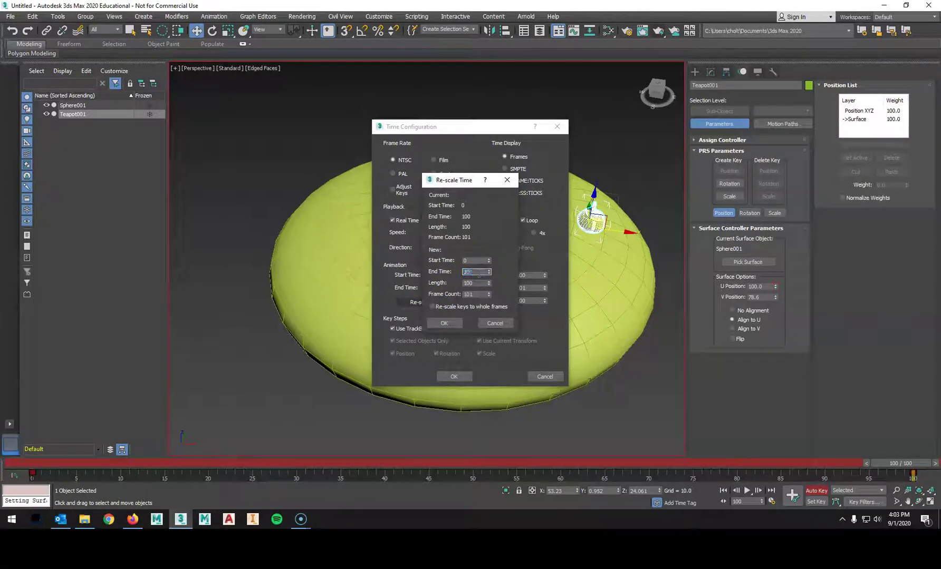
left_click(445, 323)
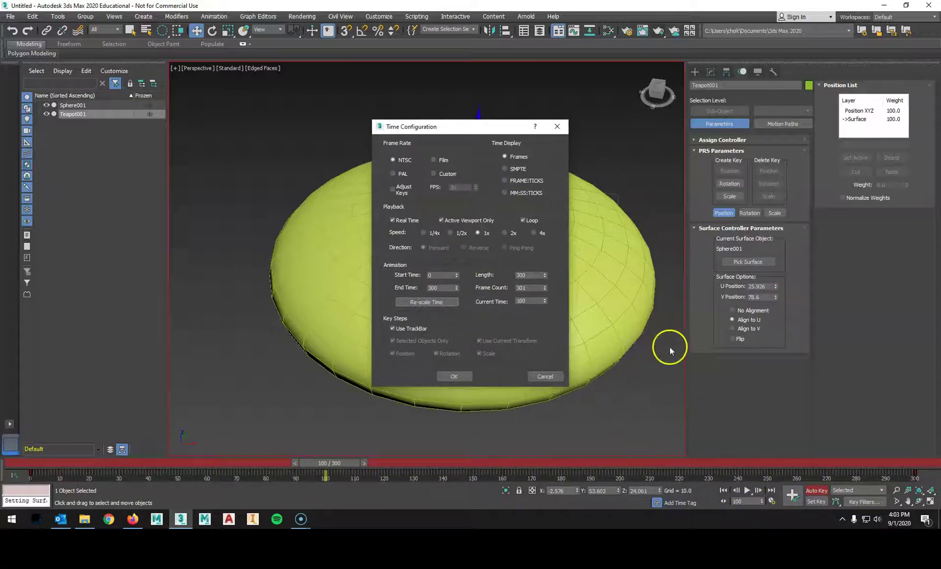
left_click(557, 127)
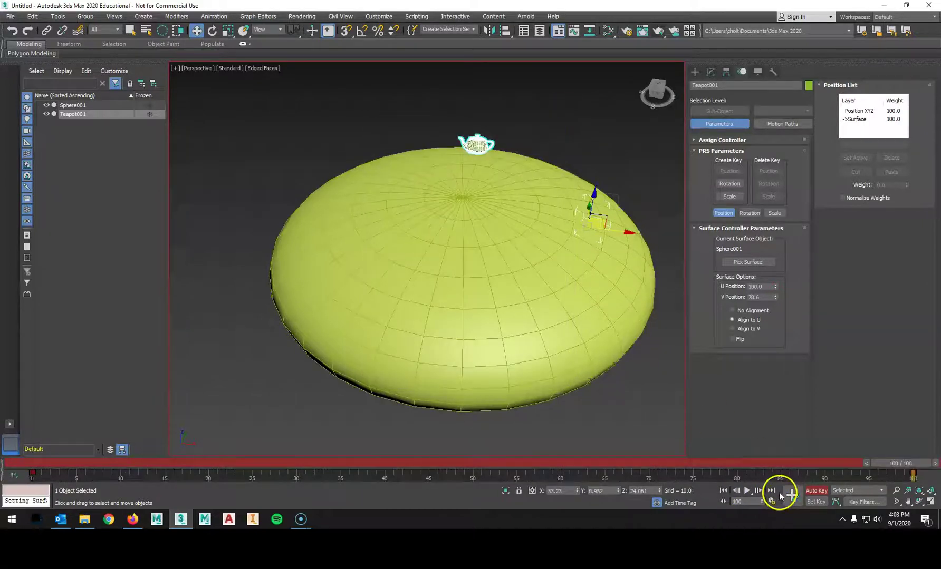
Step: Re-scale the animation's time to an End Time of 300 and accept the time configuration
left_click(773, 500)
left_click(426, 302)
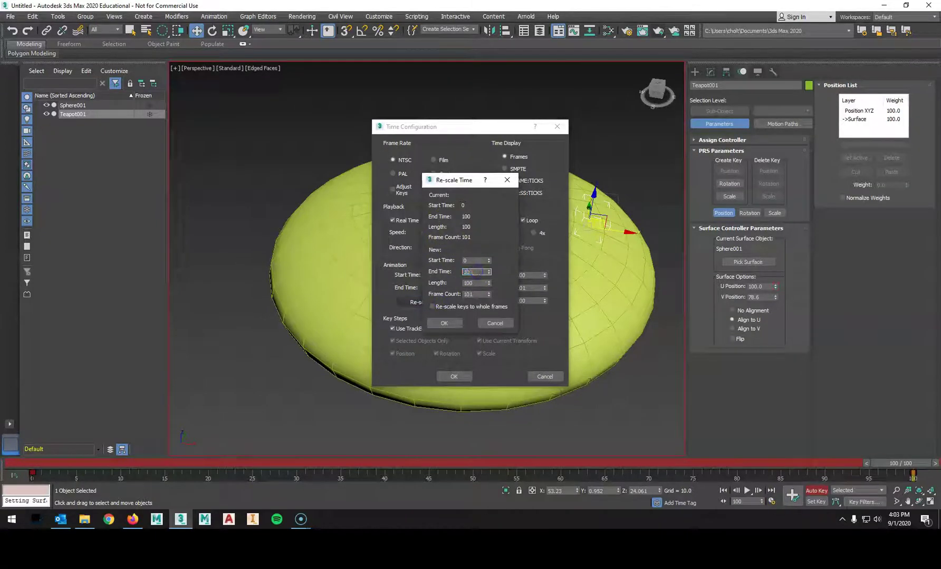
left_click(451, 323)
left_click(454, 375)
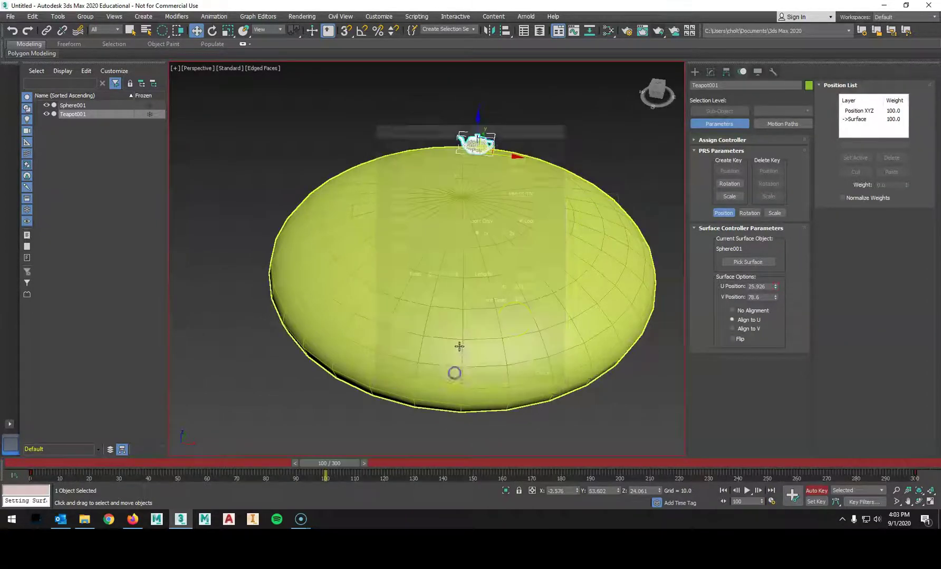
Step: Play the re-scaled animation, go to frame 300, and turn off Auto Key
left_click(749, 491)
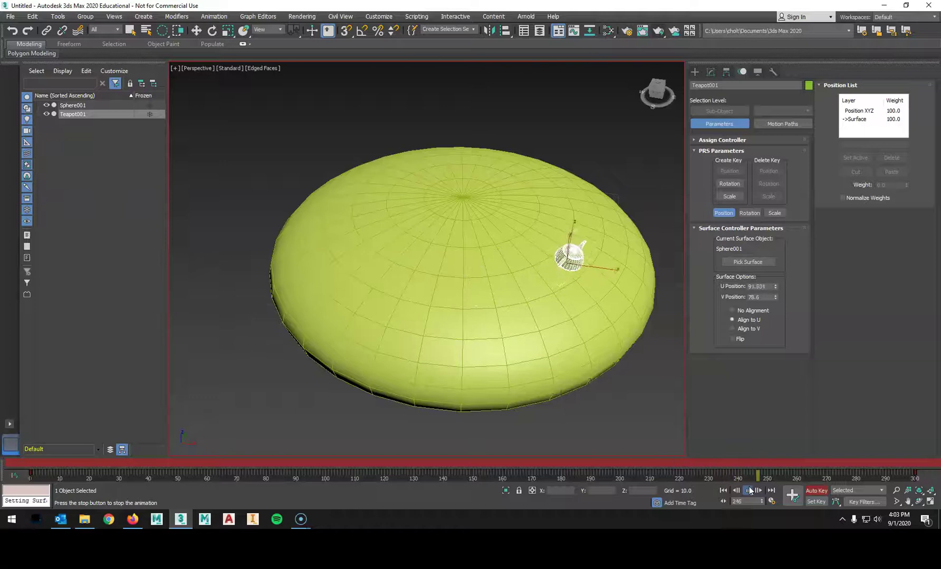
left_click(748, 491)
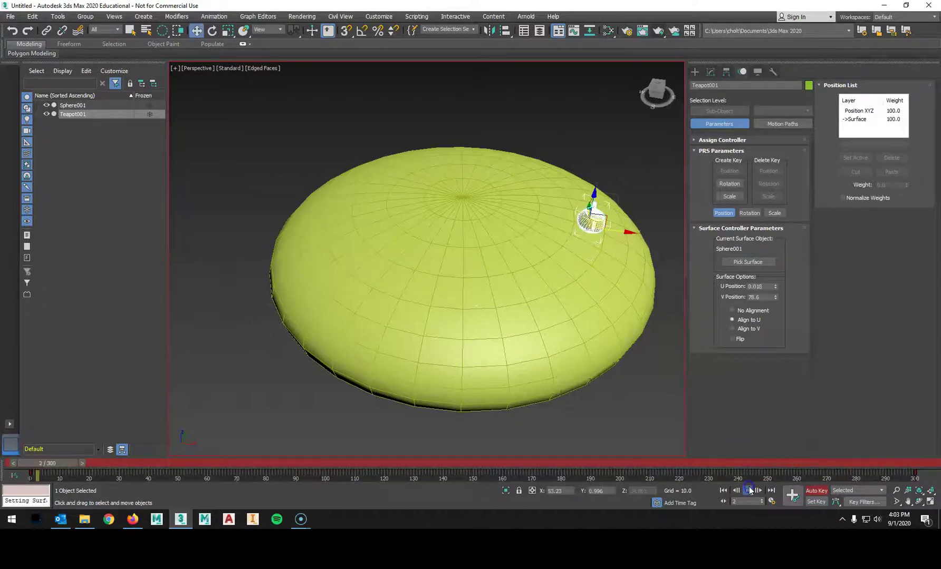
left_click(723, 490)
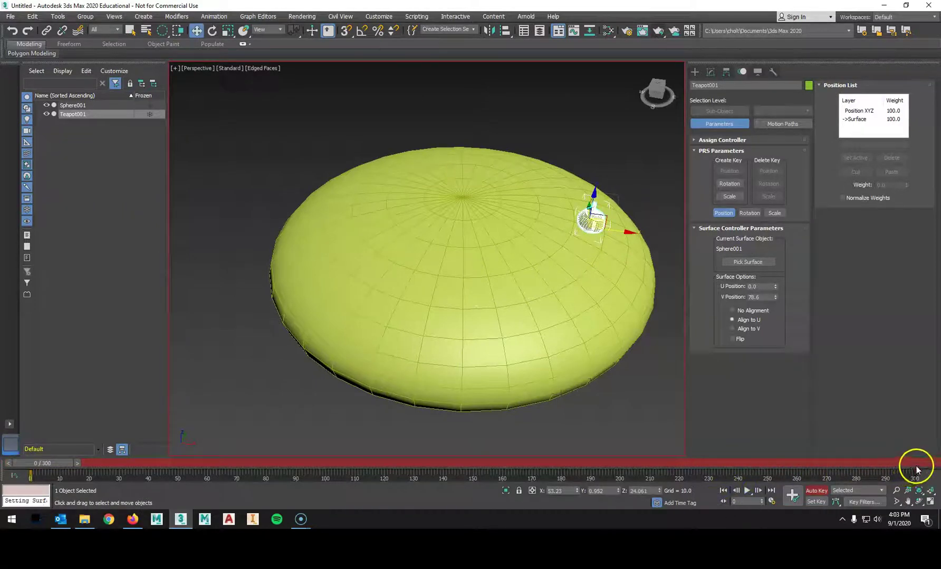
left_click_drag(53, 464, 915, 495)
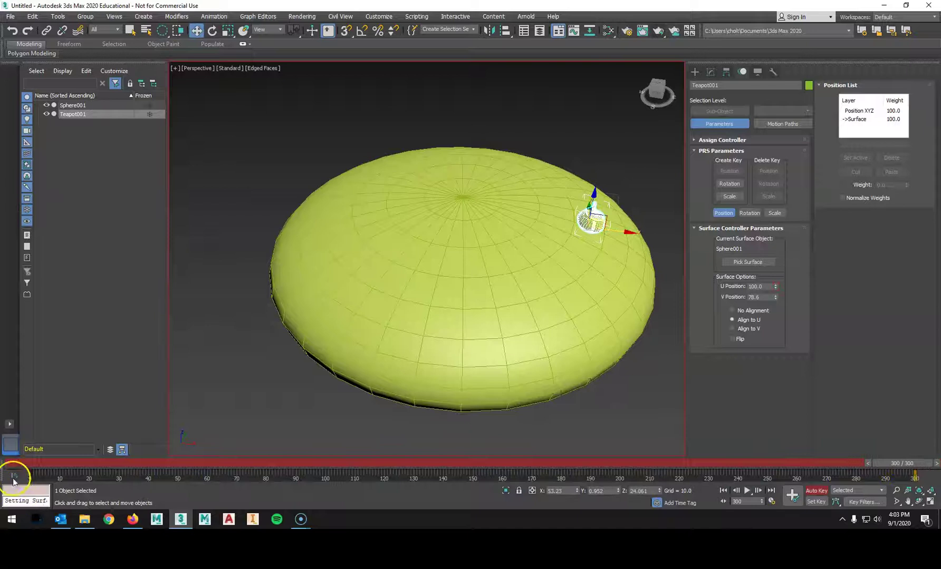
left_click(817, 491)
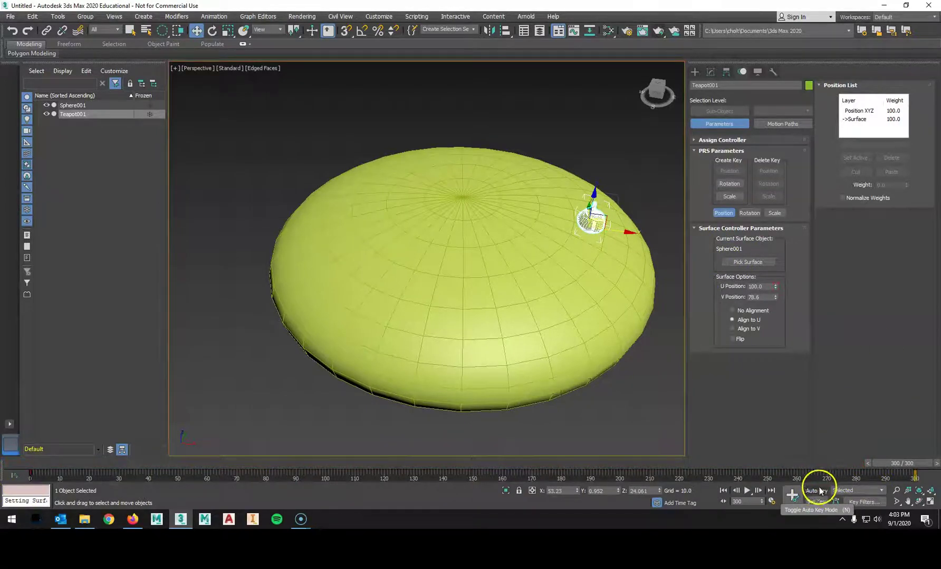
Step: Set the teapot's U Position keys to linear tangents in the Mini Curve Editor and play the animation
left_click(14, 476)
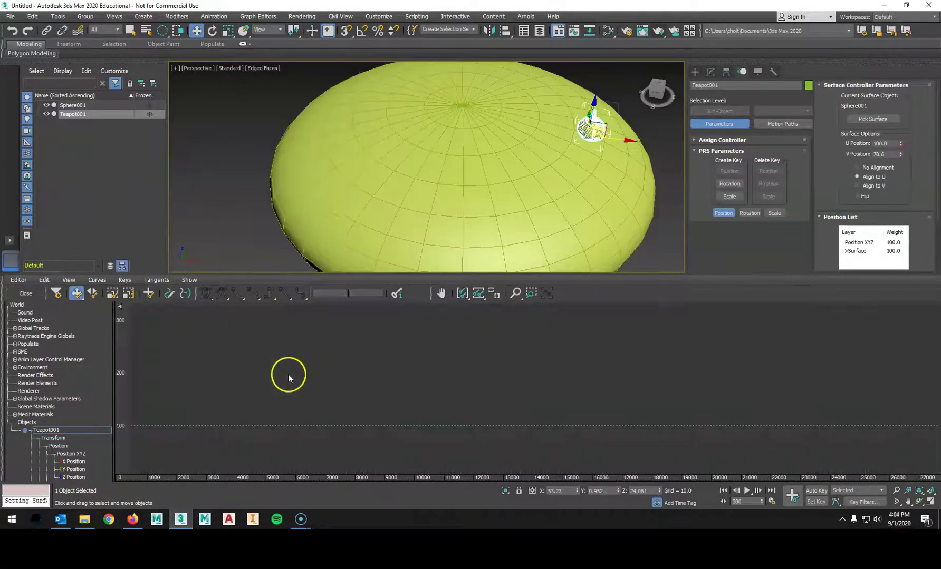
middle_click_drag(299, 386, 414, 357)
middle_click_drag(361, 406, 653, 381)
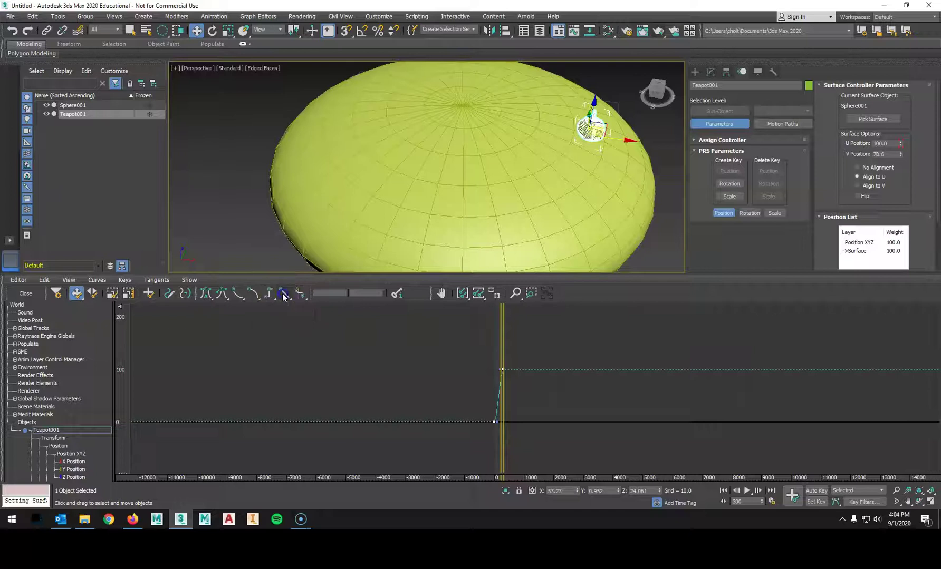
left_click(30, 295)
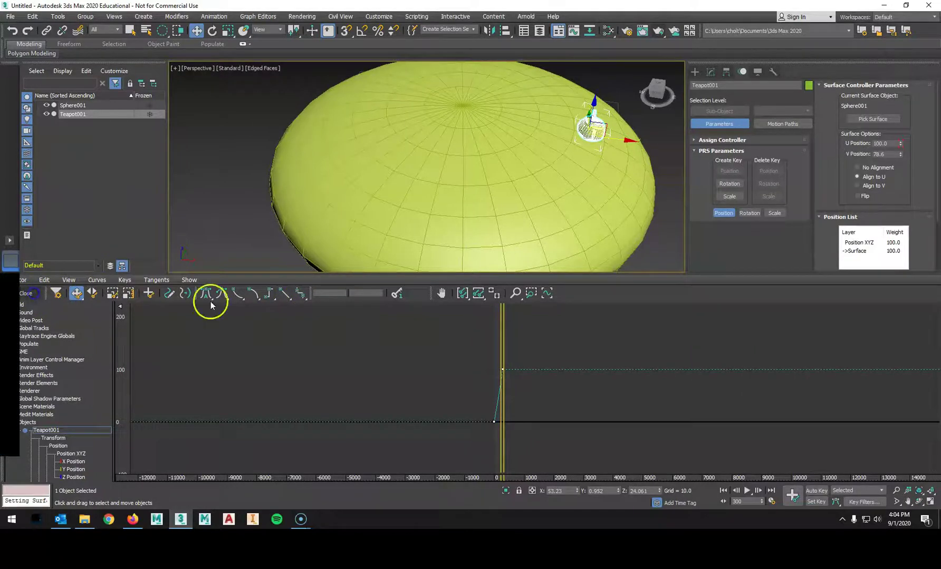
left_click(747, 490)
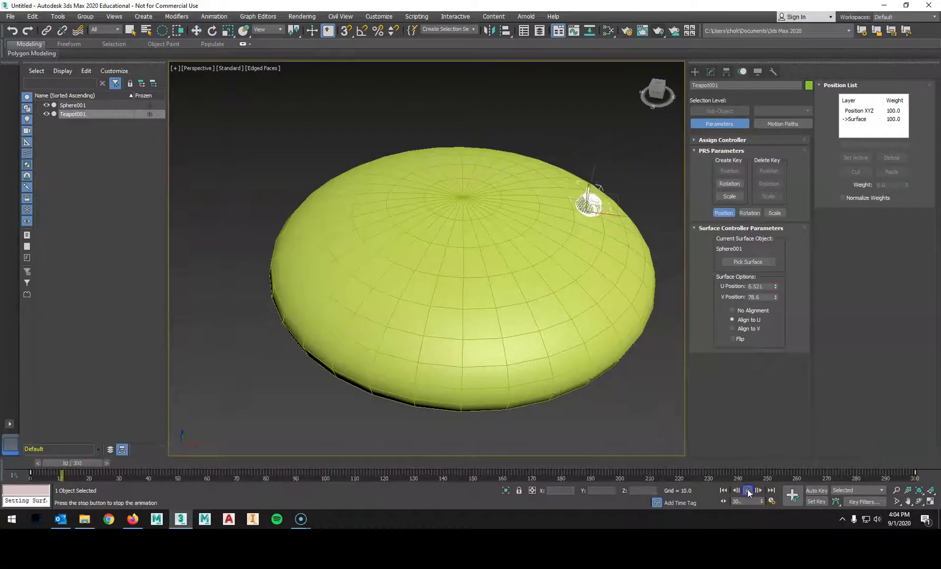